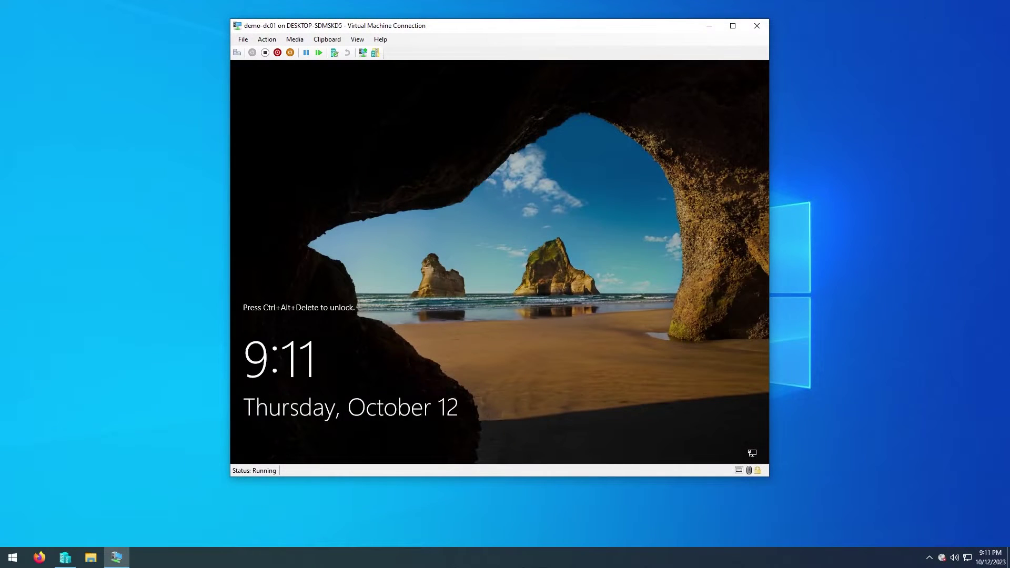
Step: Sign in to the demo-dc01 VM as Administrator with the account password
click(237, 52)
text(P@ssw0rd)
key(Return)
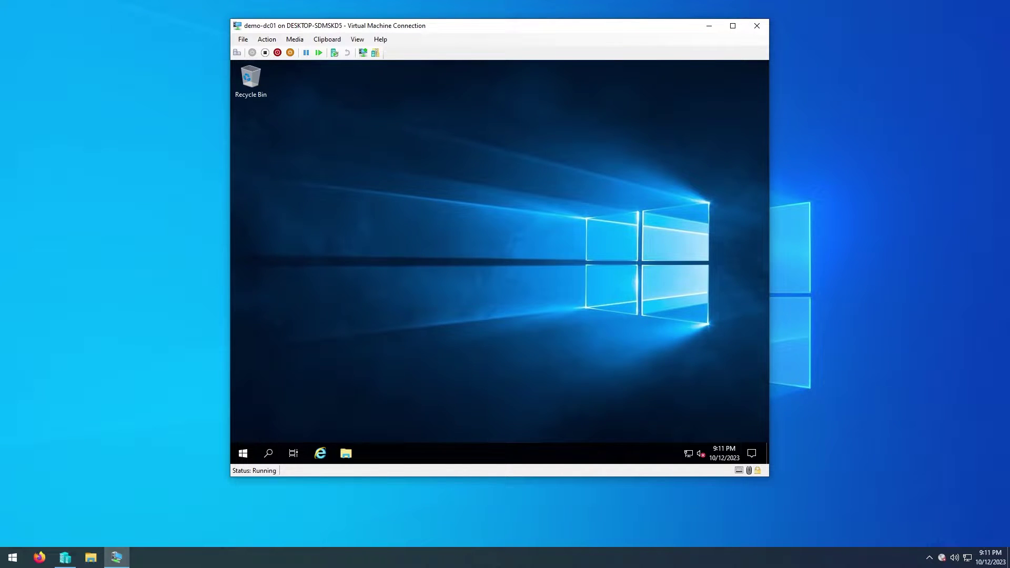
Step: Open the Computer Name tab of System Properties through Control Panel's System page
click(241, 456)
click(529, 229)
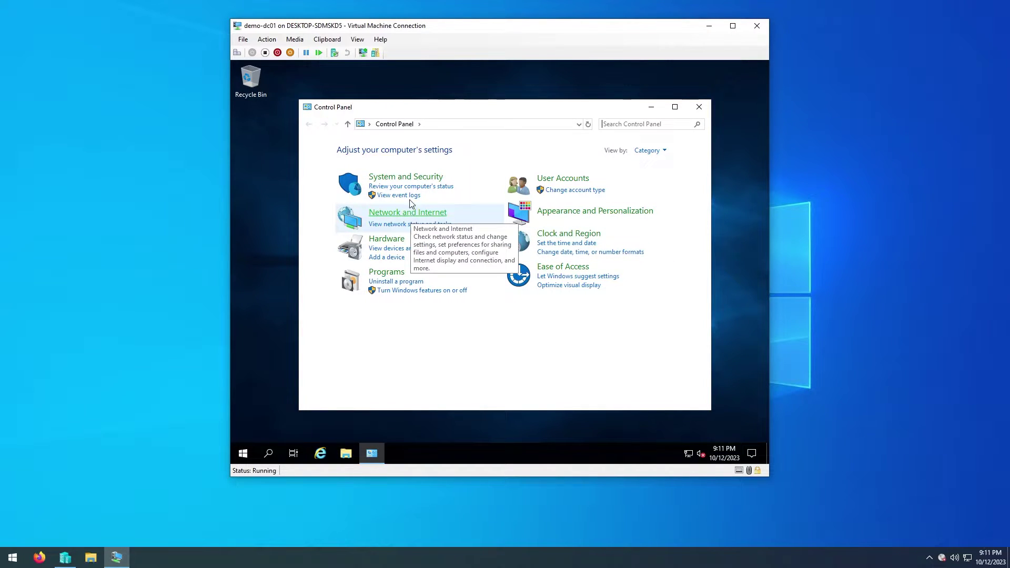
click(403, 177)
click(427, 206)
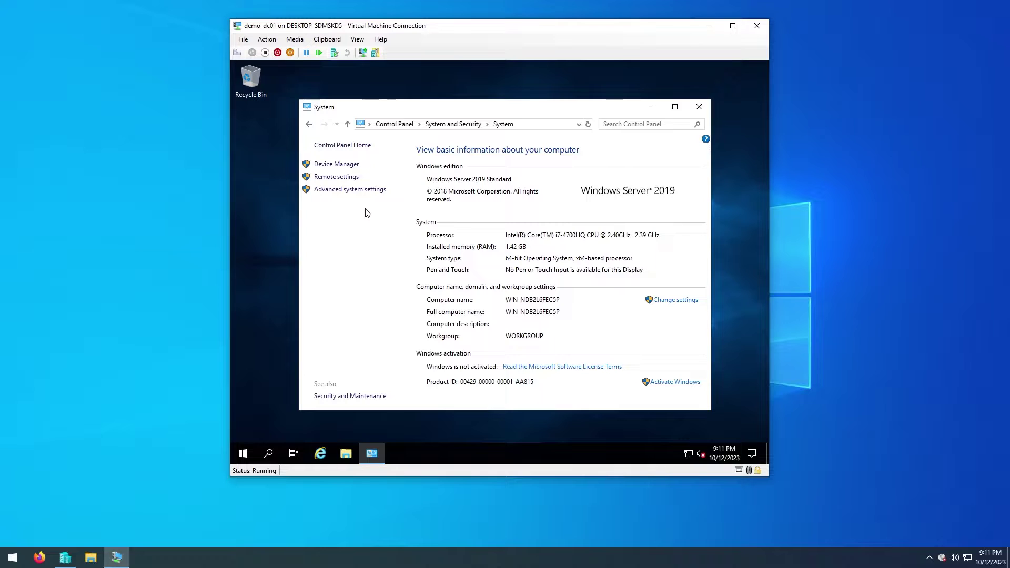
click(351, 190)
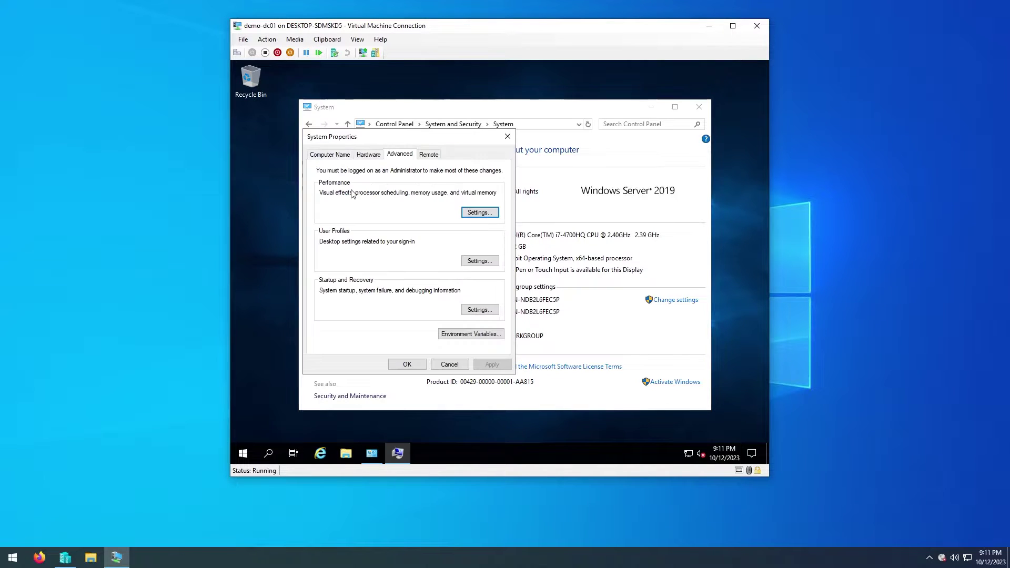
click(331, 155)
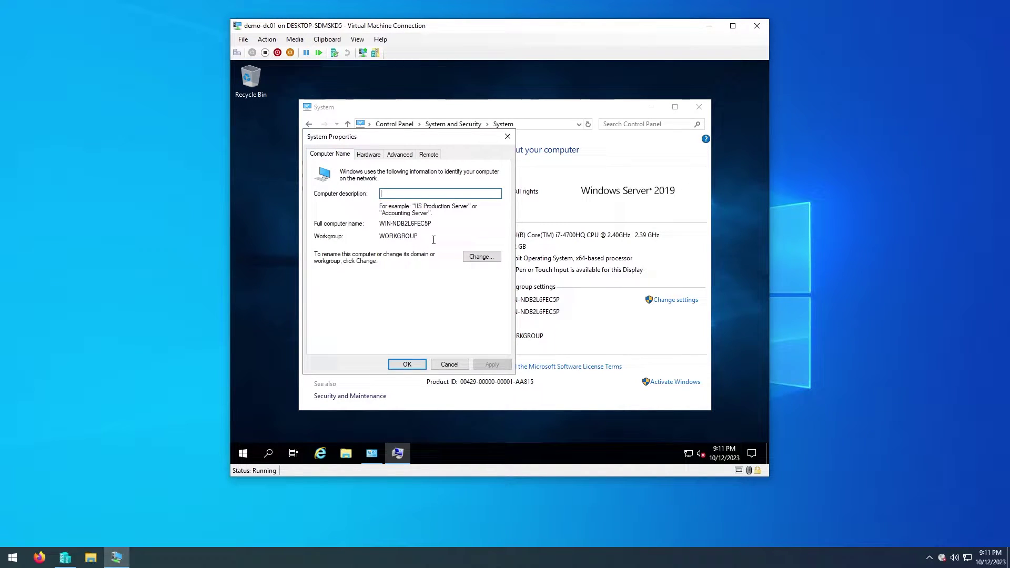
Step: Change the computer name to demo-dc01 and restart the server to apply it
click(468, 258)
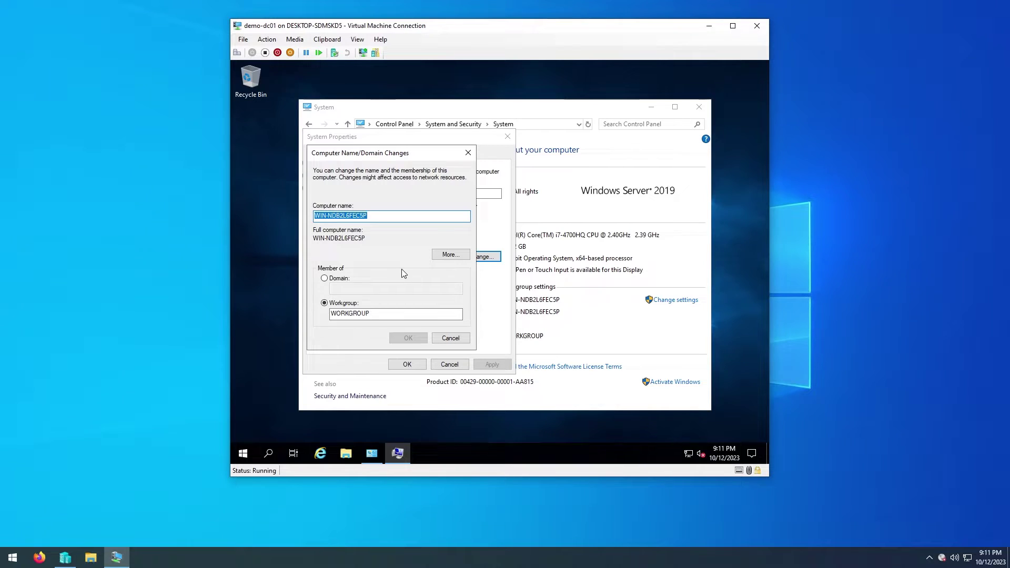
text(demo)
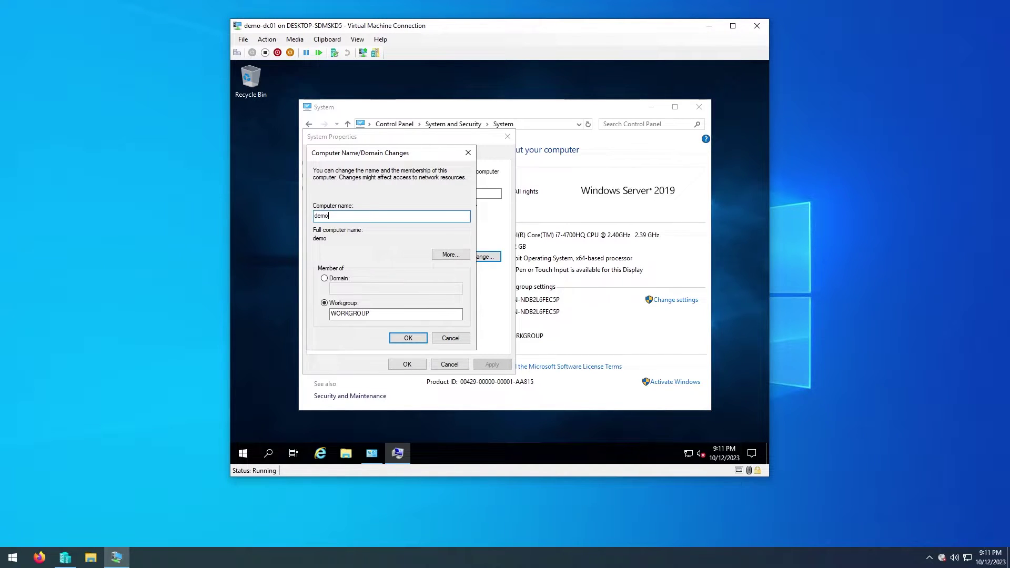
text(-dc01)
double_click(358, 217)
click(362, 216)
click(409, 338)
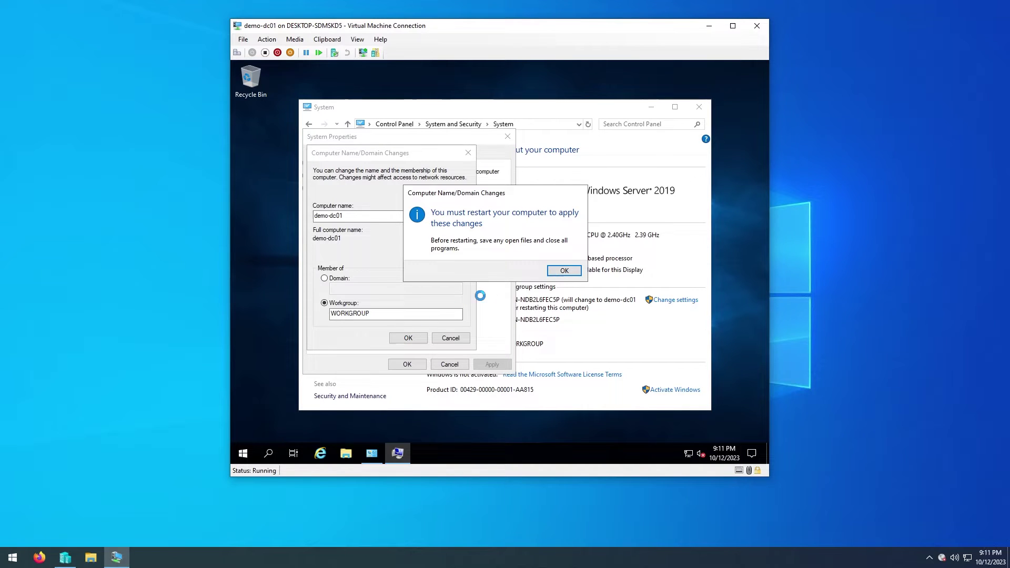
click(553, 275)
click(407, 364)
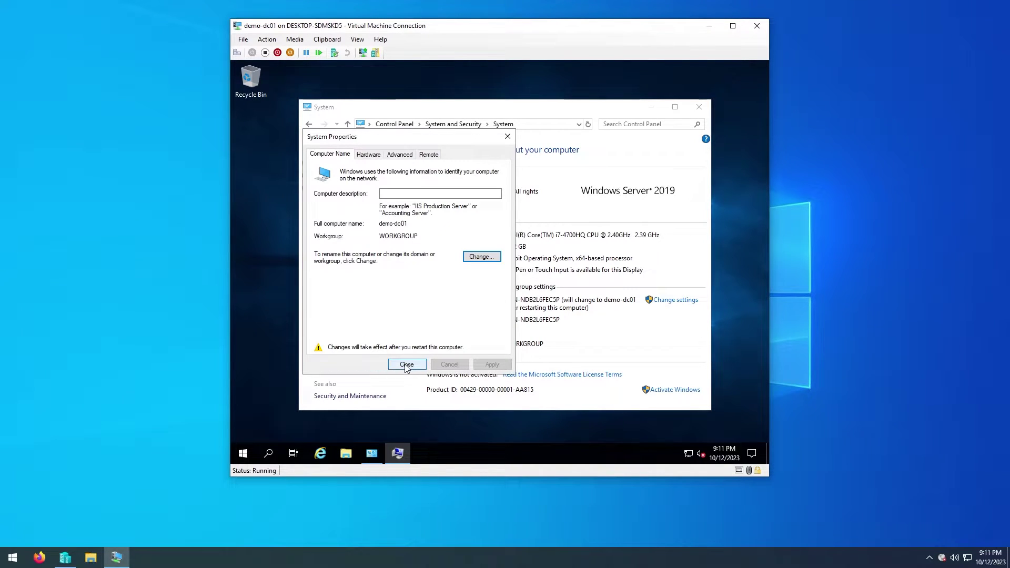
click(499, 266)
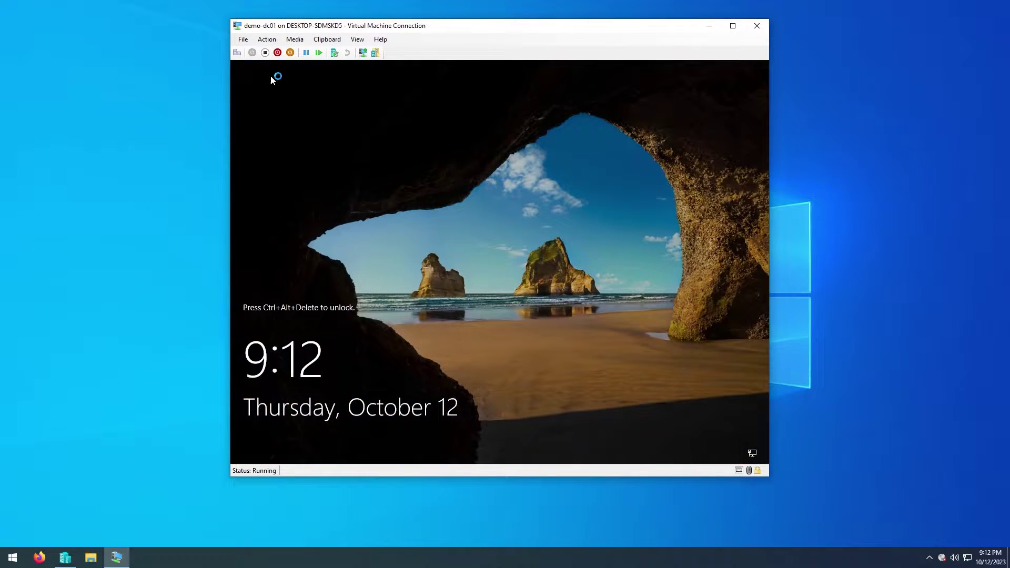
Step: Sign back in as Administrator and launch Command Prompt from a Start search for cmd
click(237, 52)
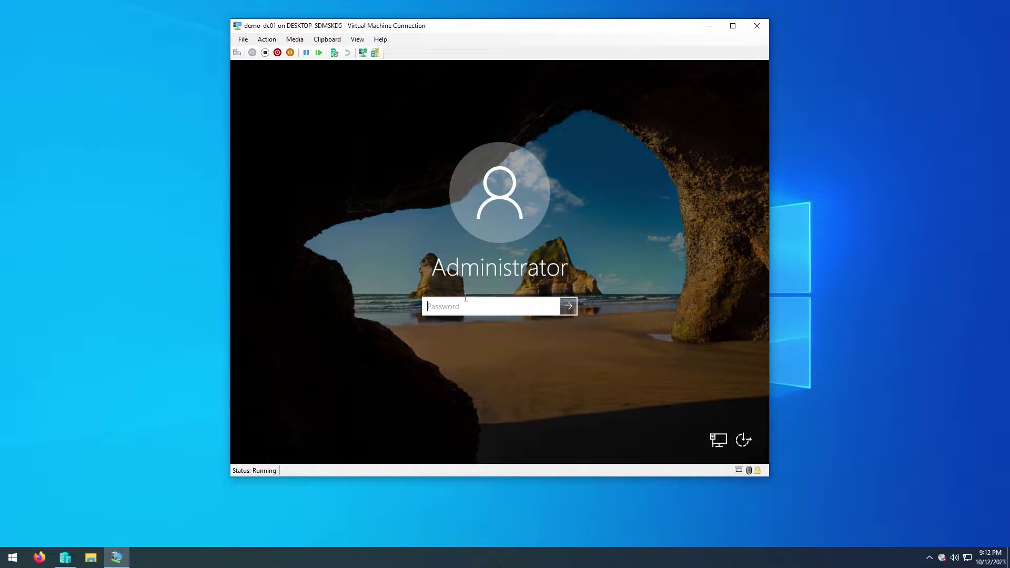
text(P@ssw0rd)
key(Return)
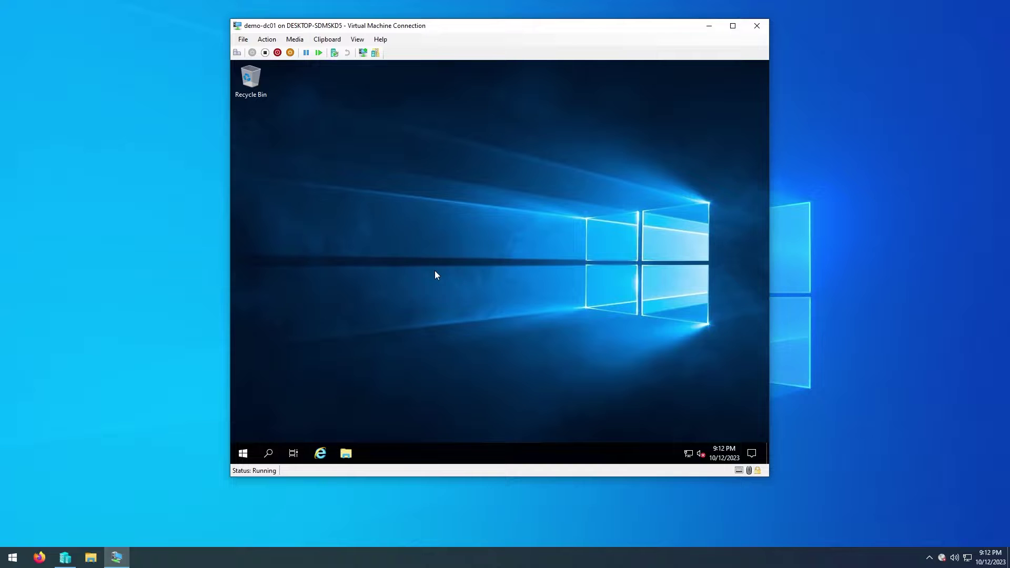
click(245, 454)
text(cmd)
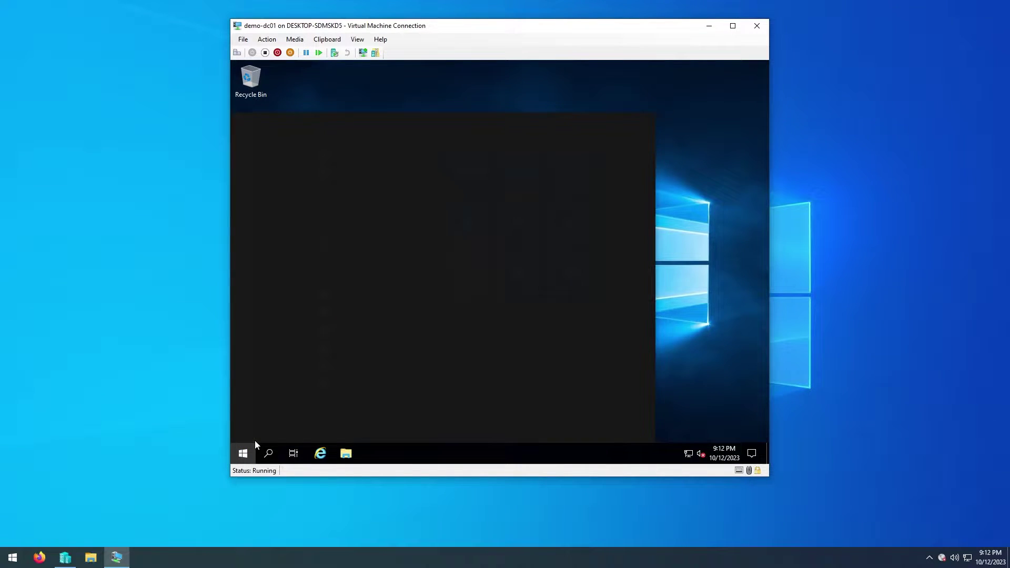
key(Return)
Step: Run hostname to confirm it returns demo-dc01, then make the VM connection full screen
text(hostname)
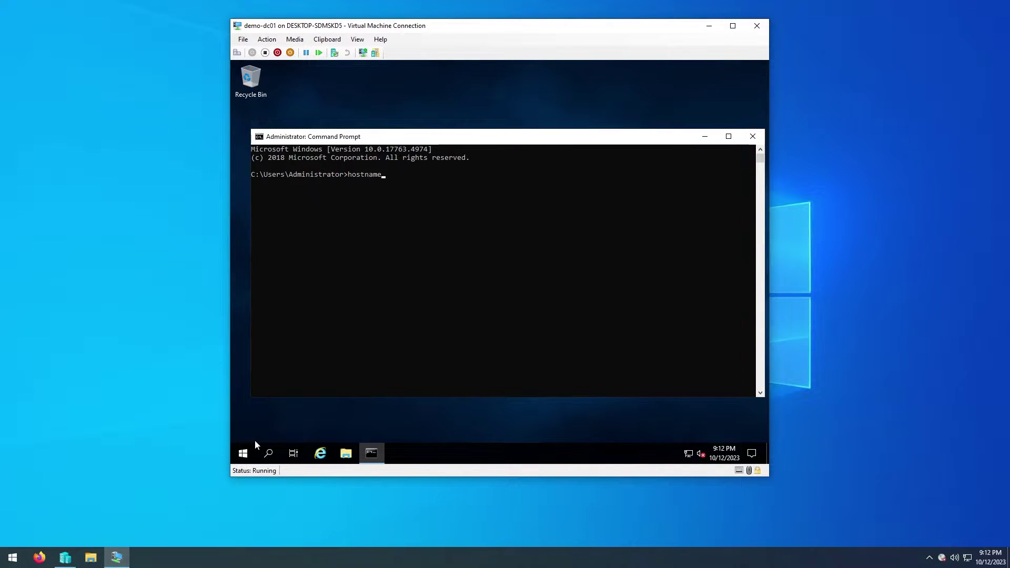
key(Return)
click(253, 183)
drag(267, 185, 293, 183)
key(Return)
key(Return)
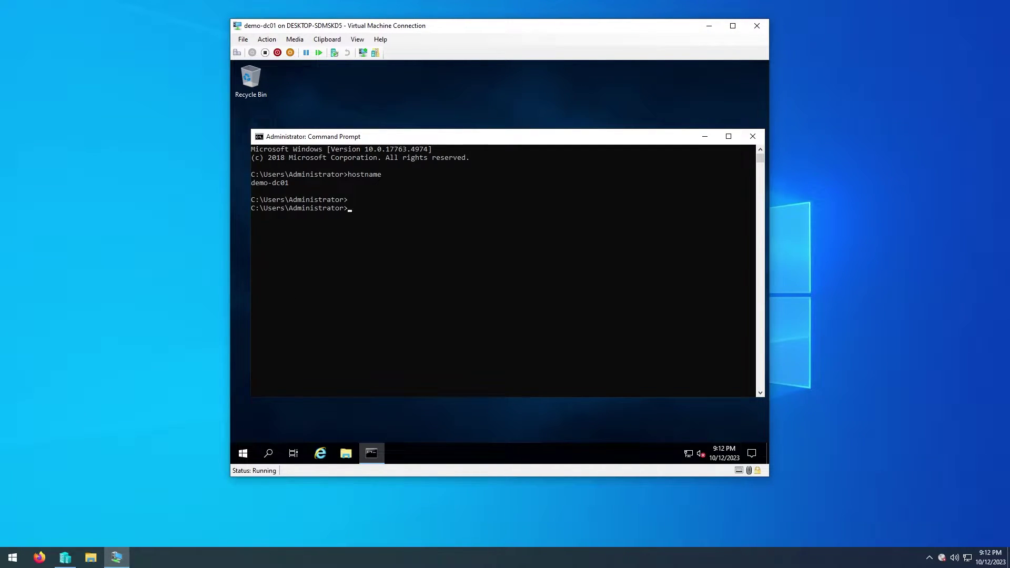
key(ctrl+alt+Break)
click(200, 208)
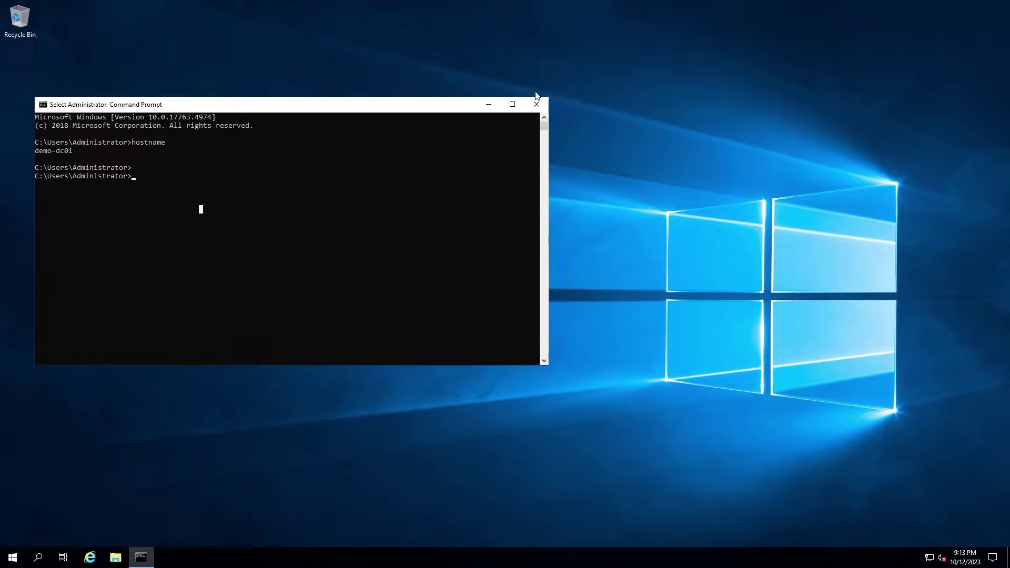
Step: Close Command Prompt and open the network adapters list from Network and Sharing Center
click(536, 104)
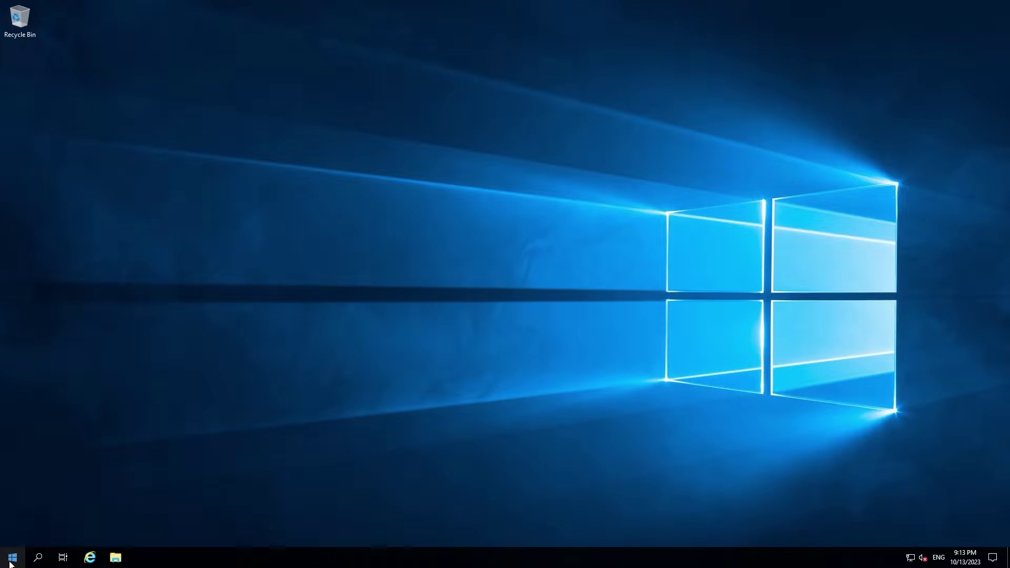
click(12, 556)
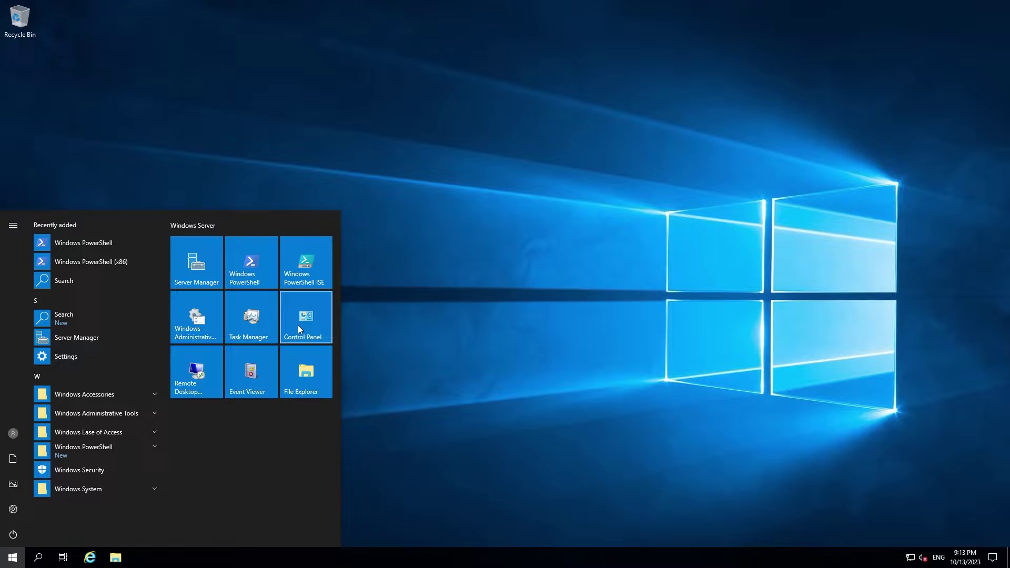
click(298, 326)
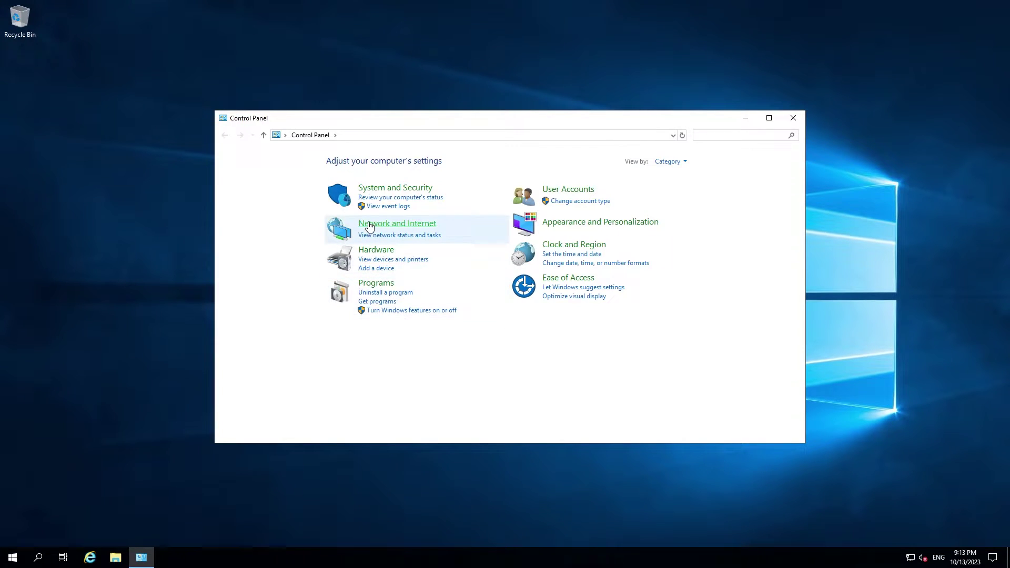
click(369, 224)
click(384, 161)
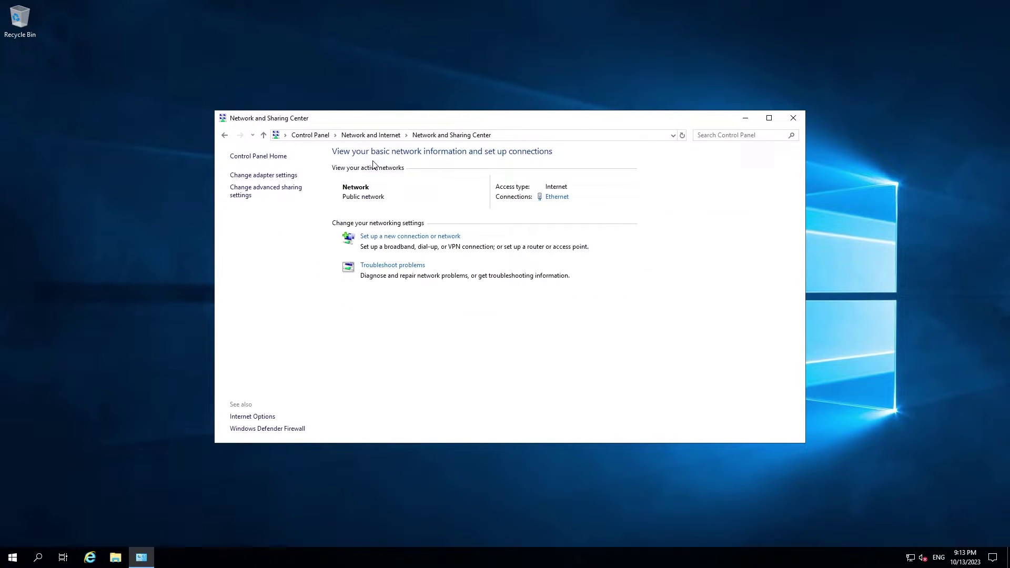
click(269, 176)
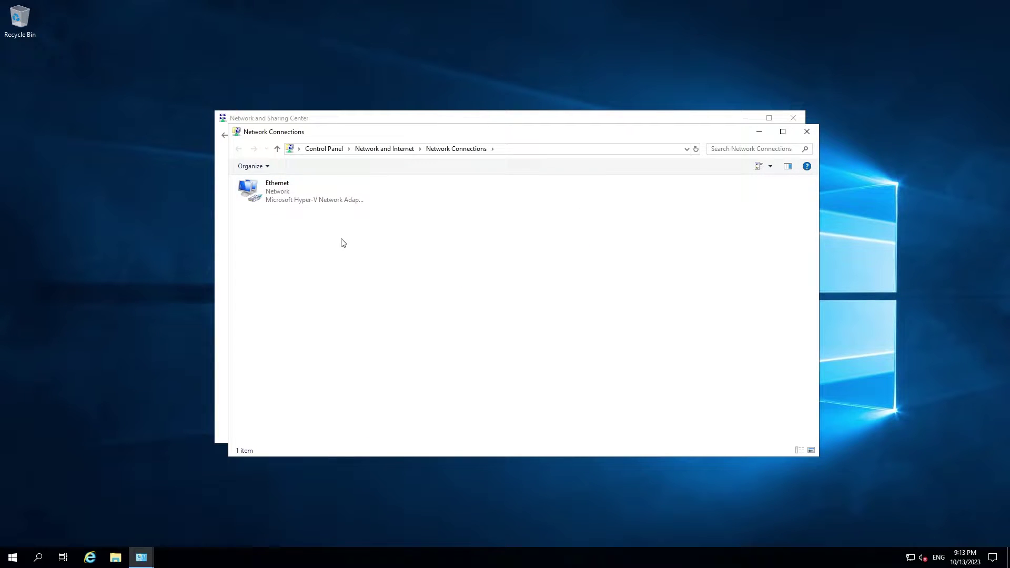
Step: Check Ethernet's IPv4 settings (10.13.10.19, gateway 10.13.10.1, DNS 127.0.0.1) and close all windows
click(274, 200)
right_click(275, 198)
click(304, 295)
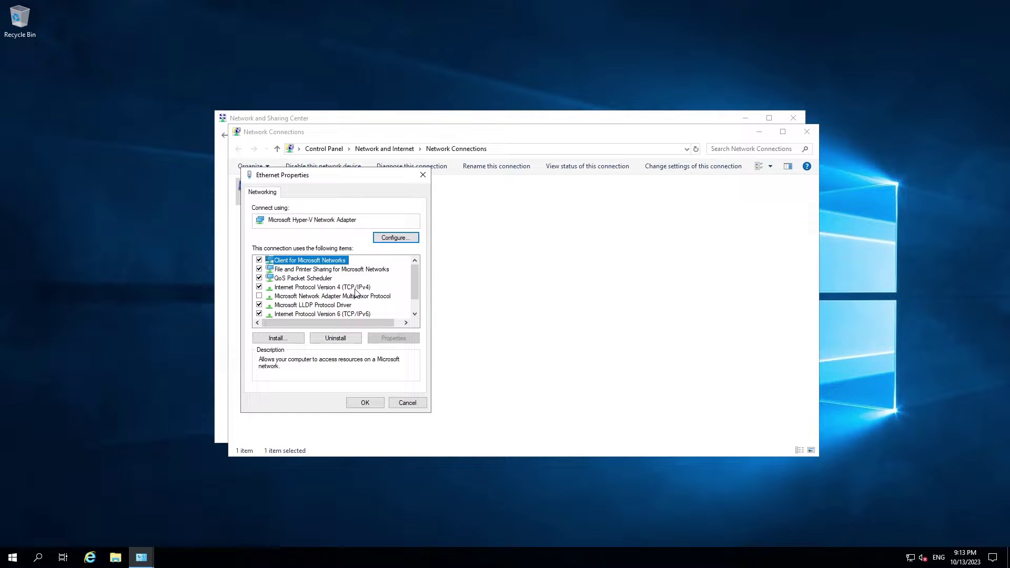
double_click(352, 287)
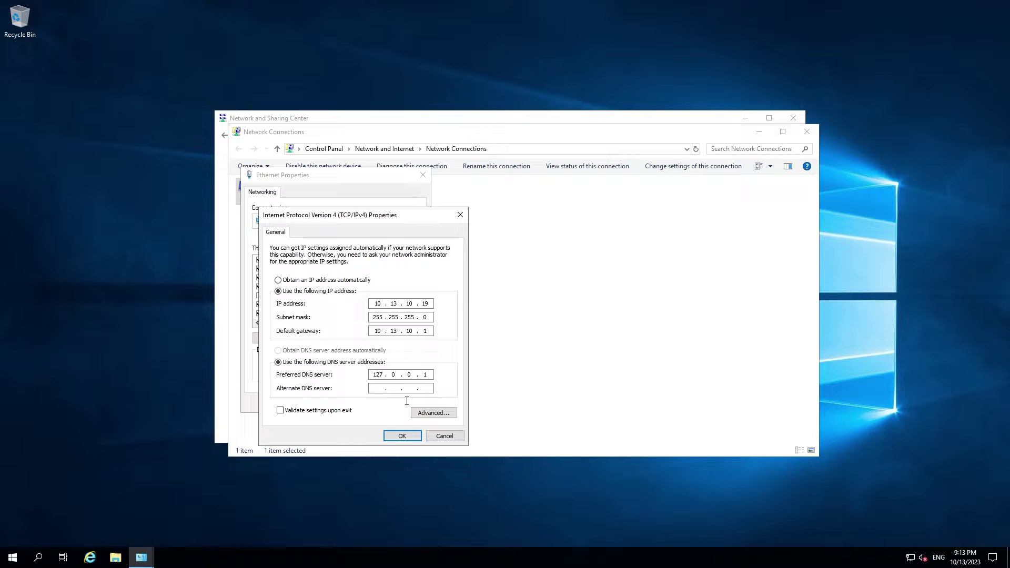
click(403, 440)
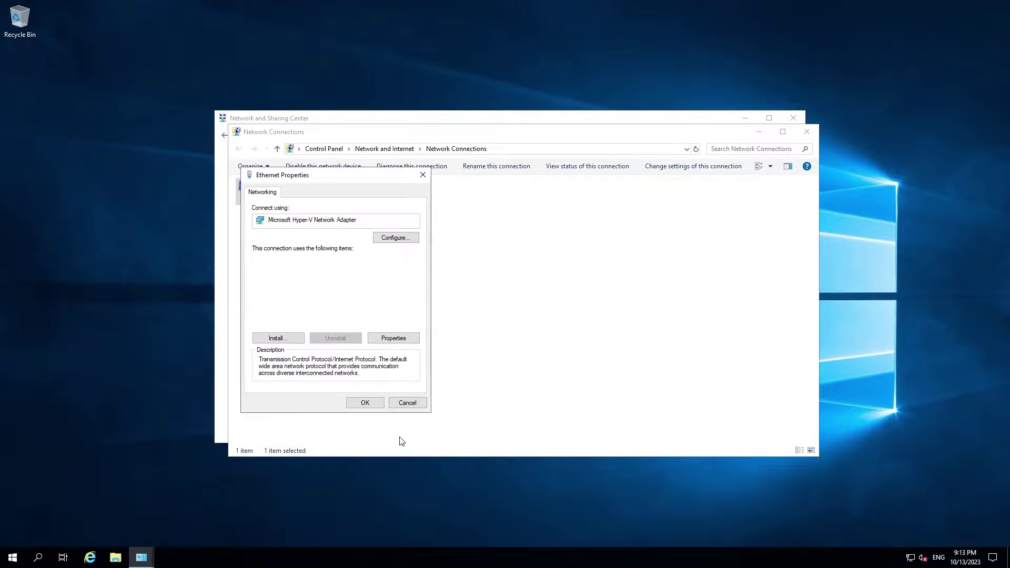
click(390, 405)
click(807, 131)
click(794, 120)
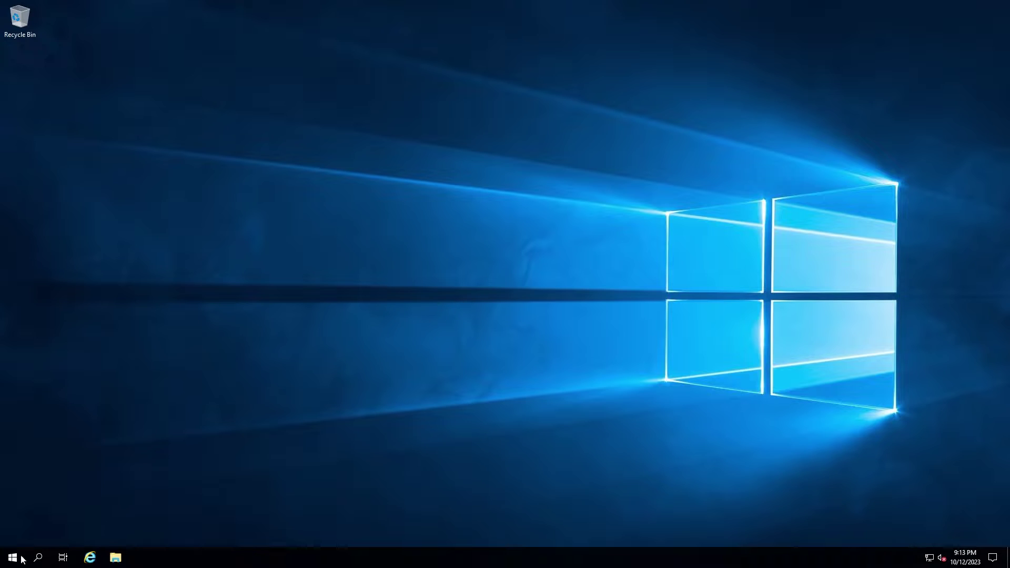
Step: Launch Server Manager and start Add Roles and Features from the Manage menu
click(12, 558)
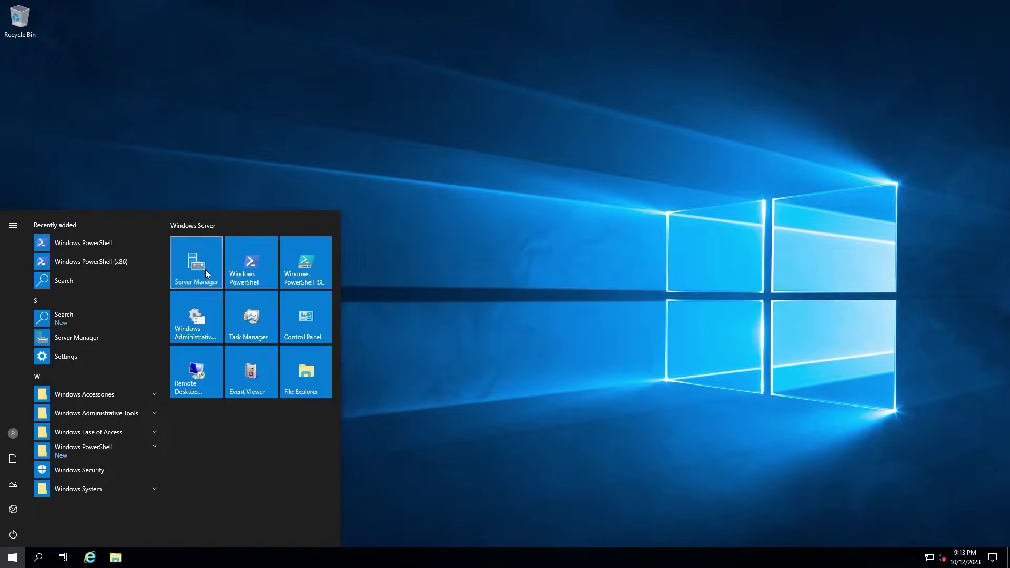
click(196, 264)
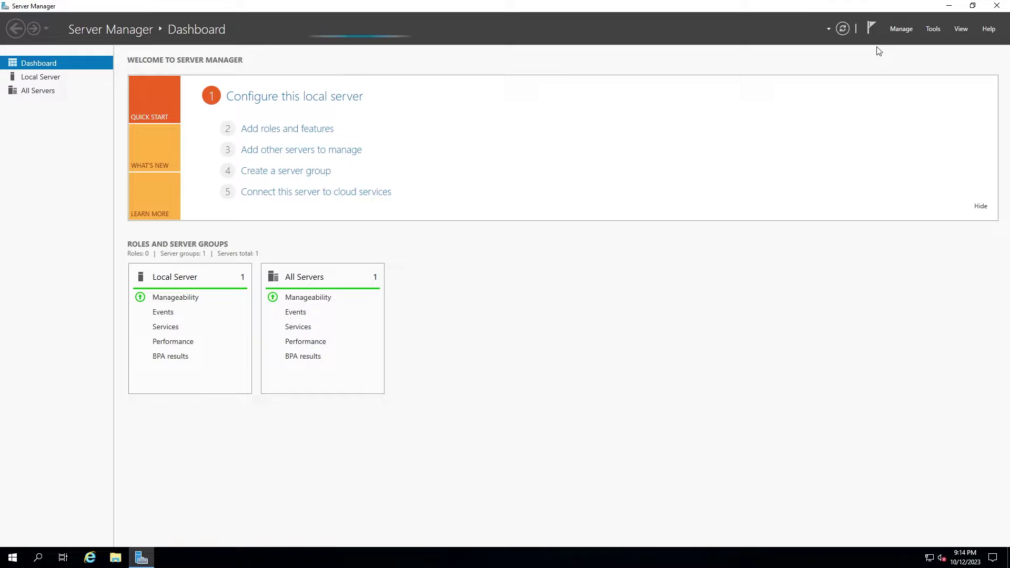
click(896, 31)
click(901, 42)
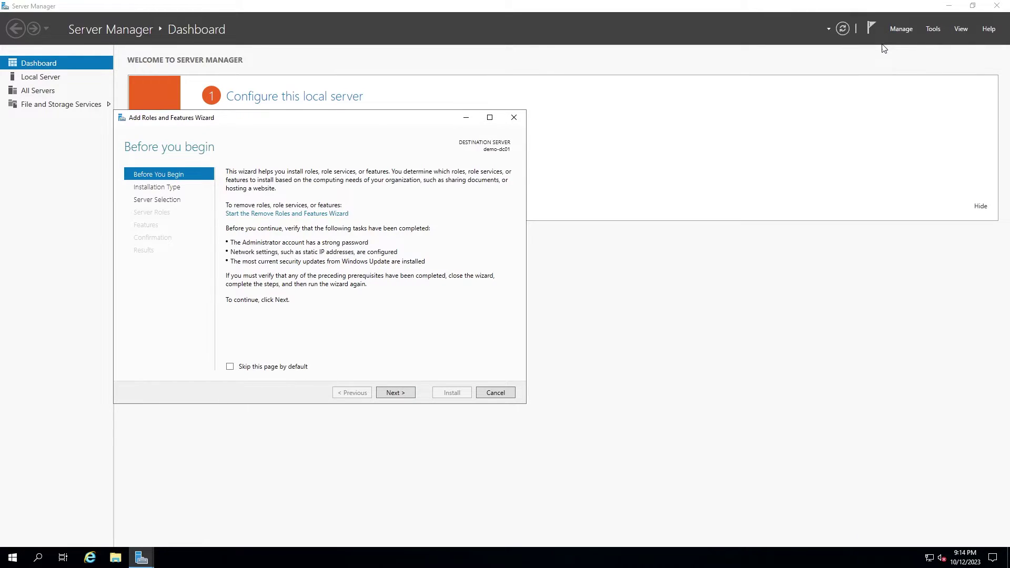
Step: Choose role-based installation on demo-dc01 and select Active Directory Domain Services with its management tools
click(404, 393)
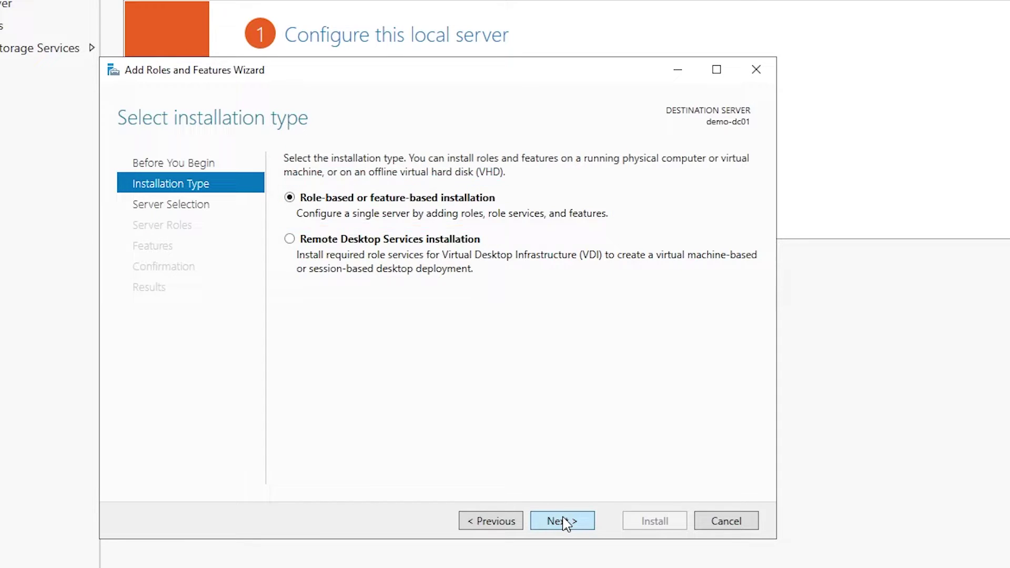
click(563, 521)
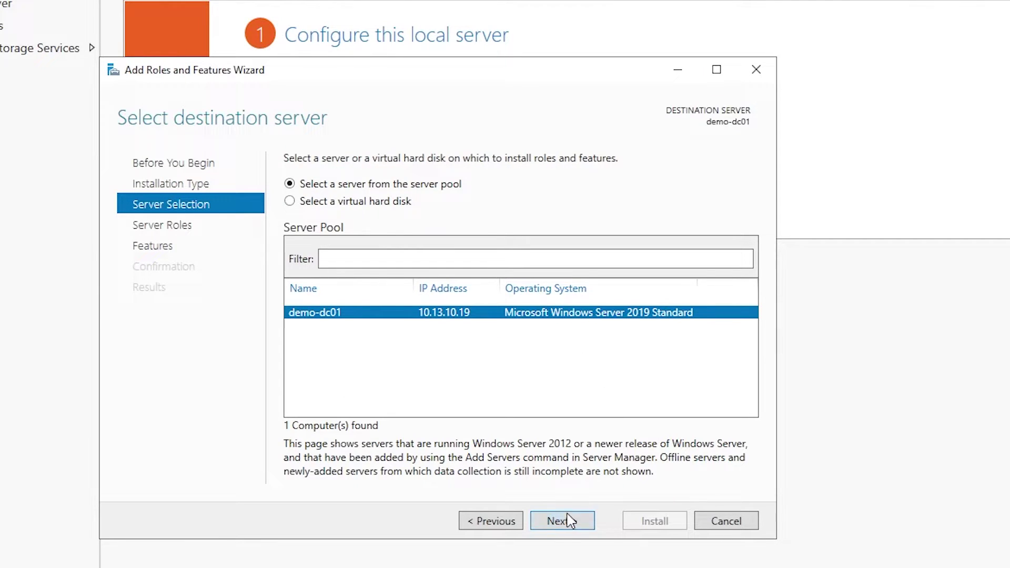
click(547, 522)
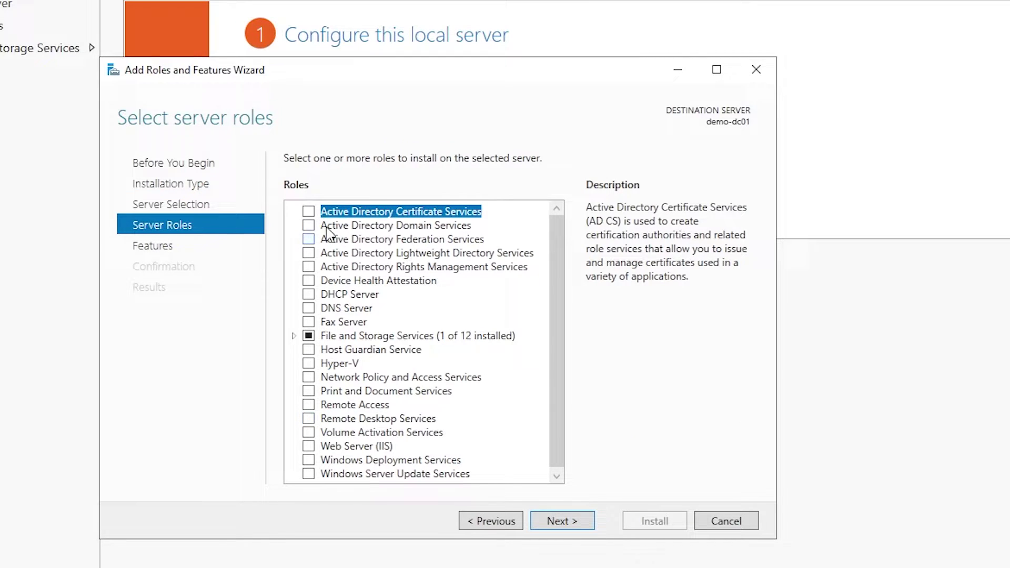
click(309, 226)
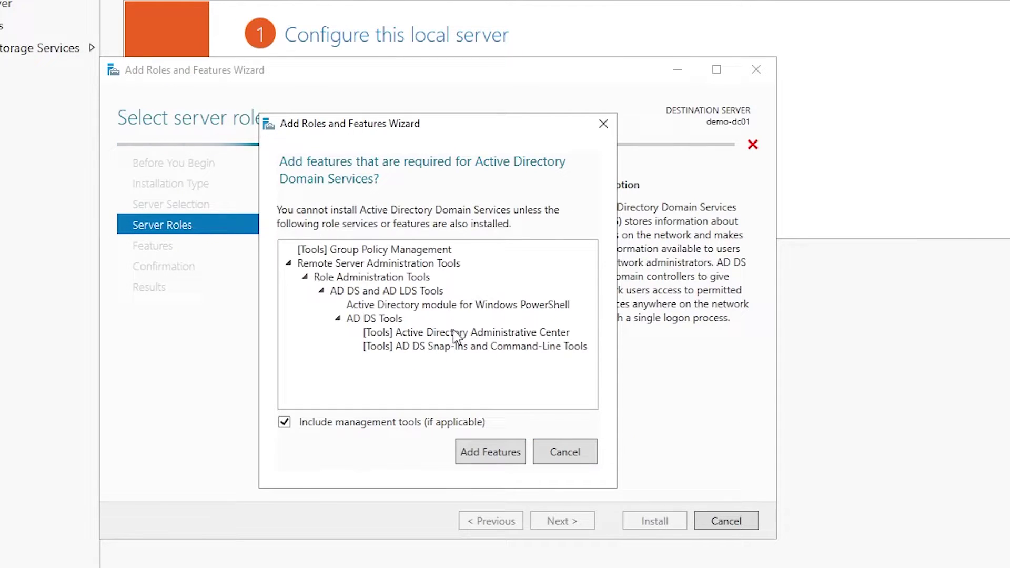
click(481, 453)
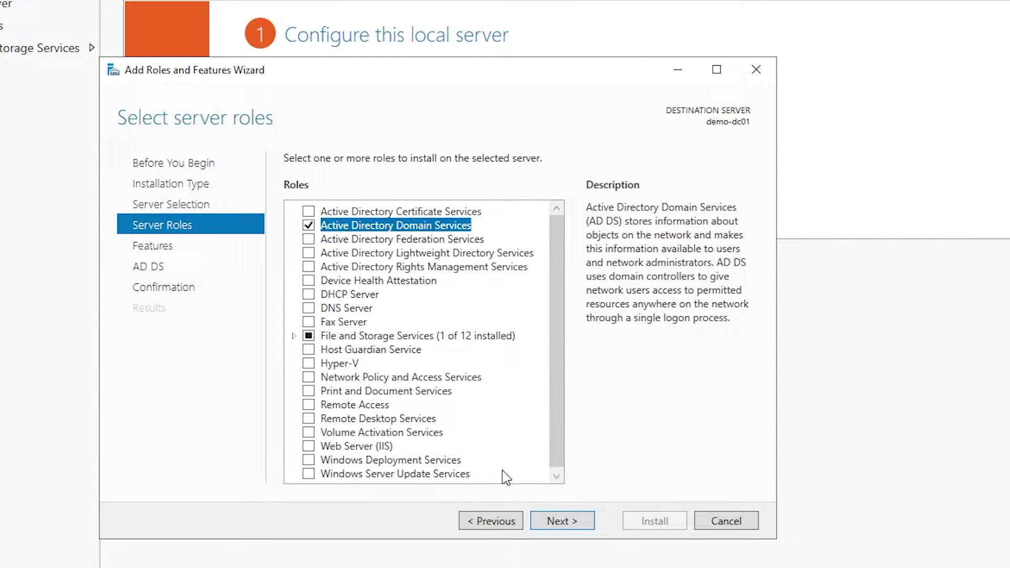
Step: Install the AD DS role without extra features, then view the post-deployment notifications
click(561, 526)
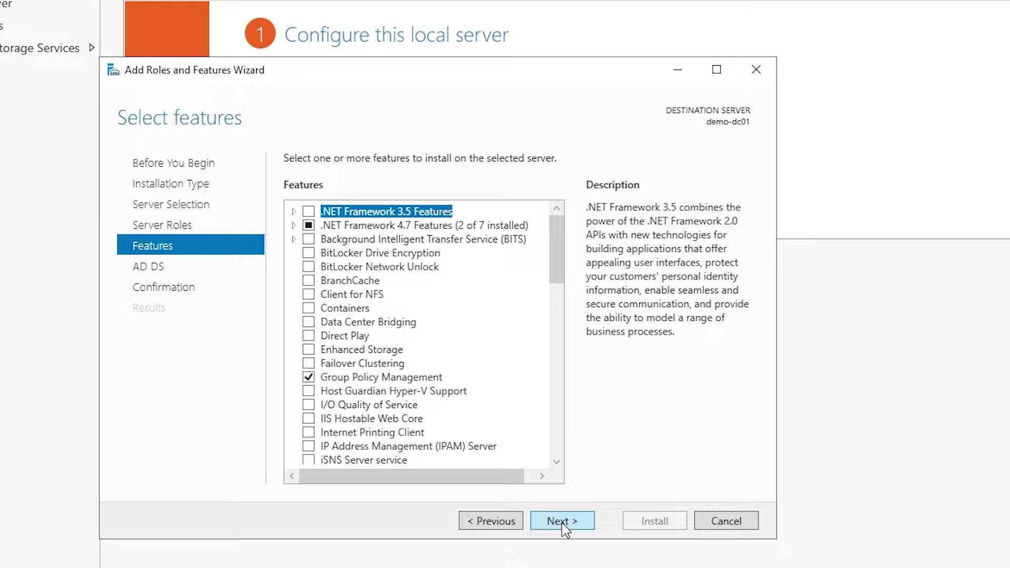
click(560, 526)
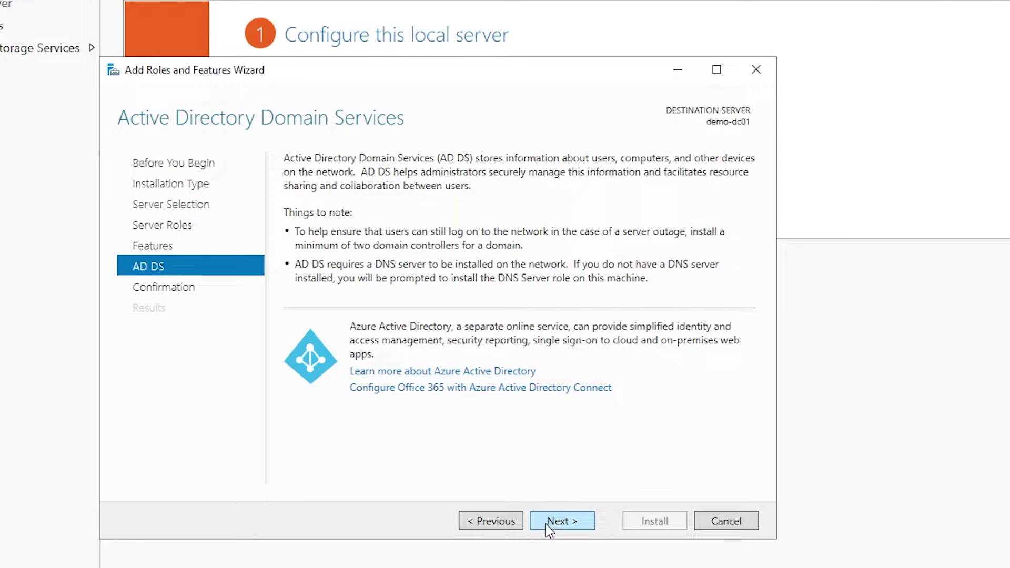
click(580, 526)
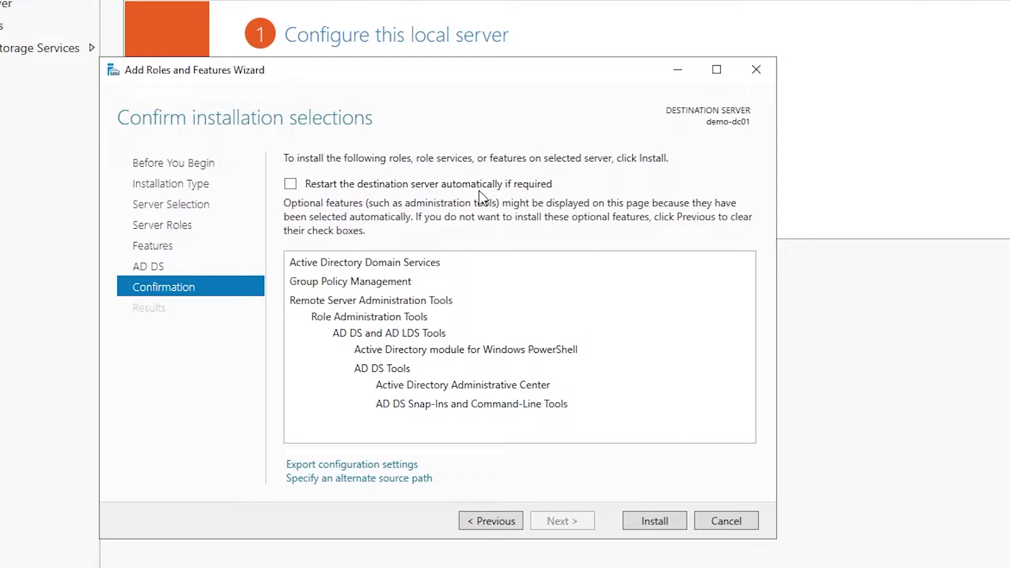
click(641, 530)
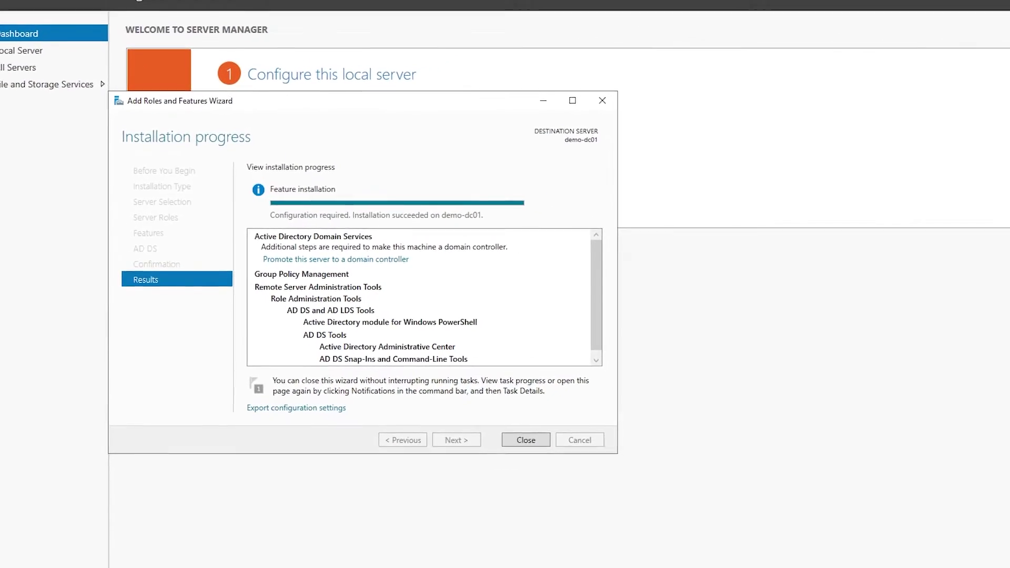
click(526, 441)
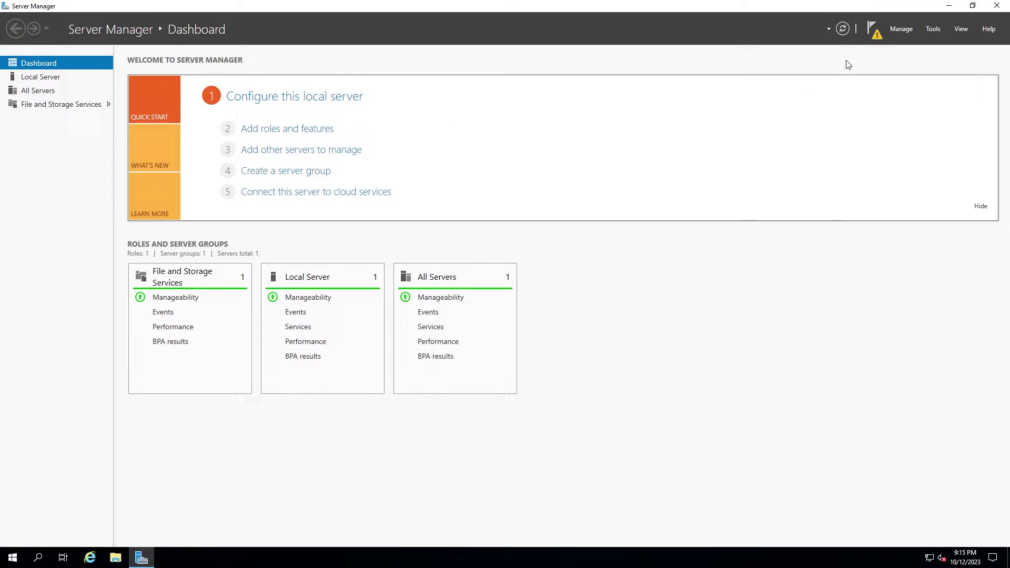
click(873, 29)
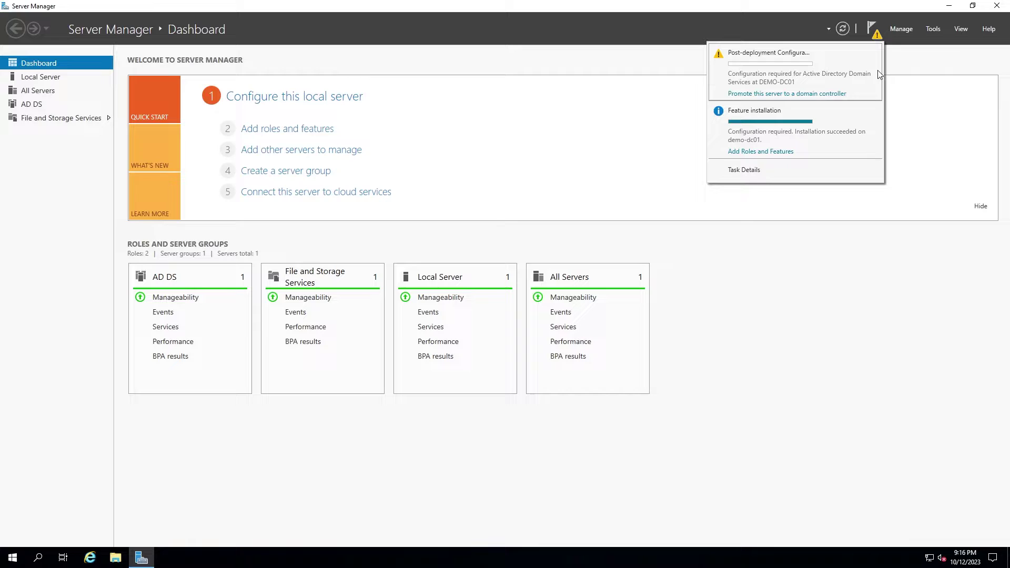
Step: Start the domain controller promotion, choosing Add a new forest with root domain demo.lan
click(793, 97)
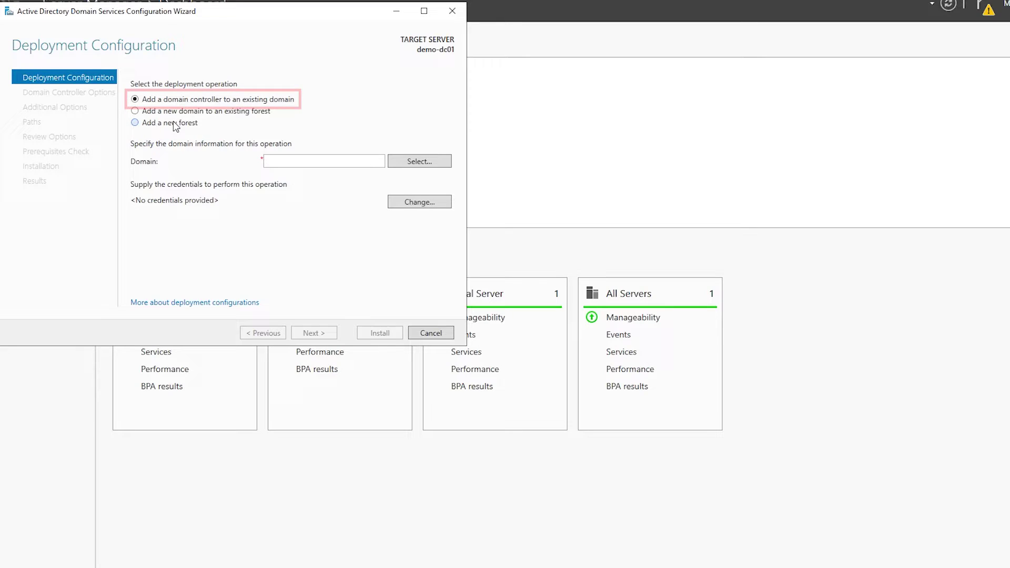
click(283, 164)
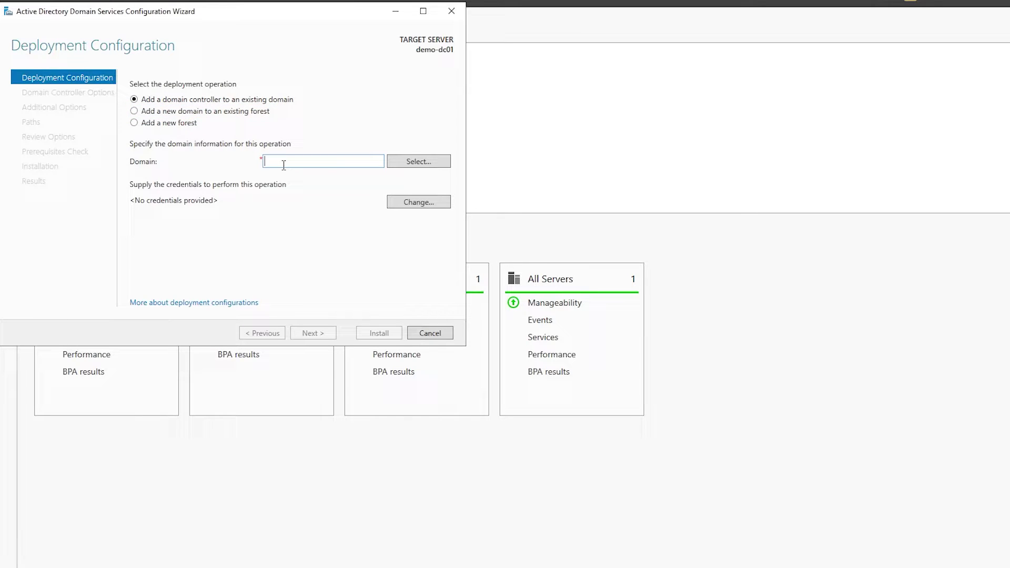
click(173, 124)
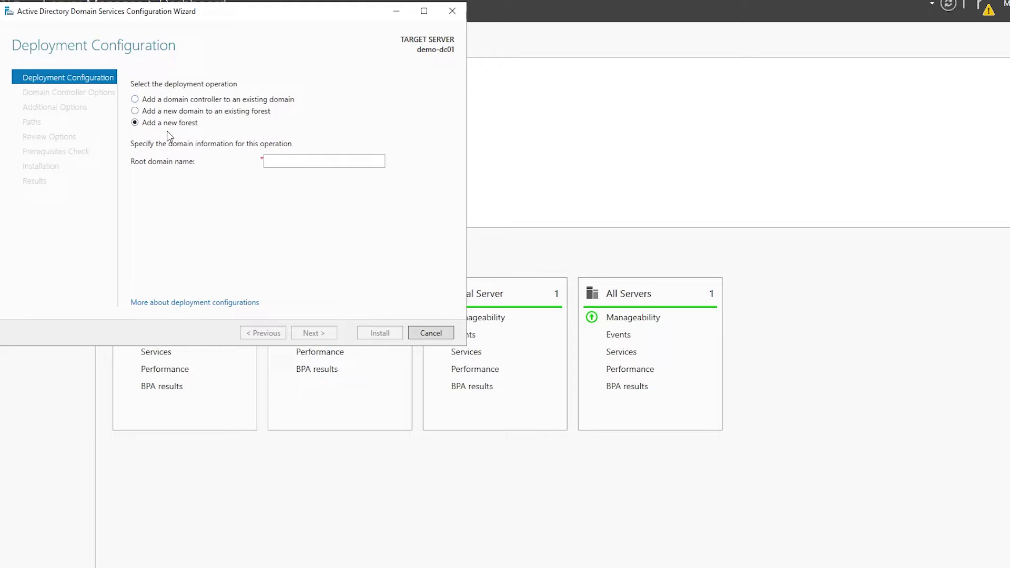
click(301, 162)
text(demo.lan)
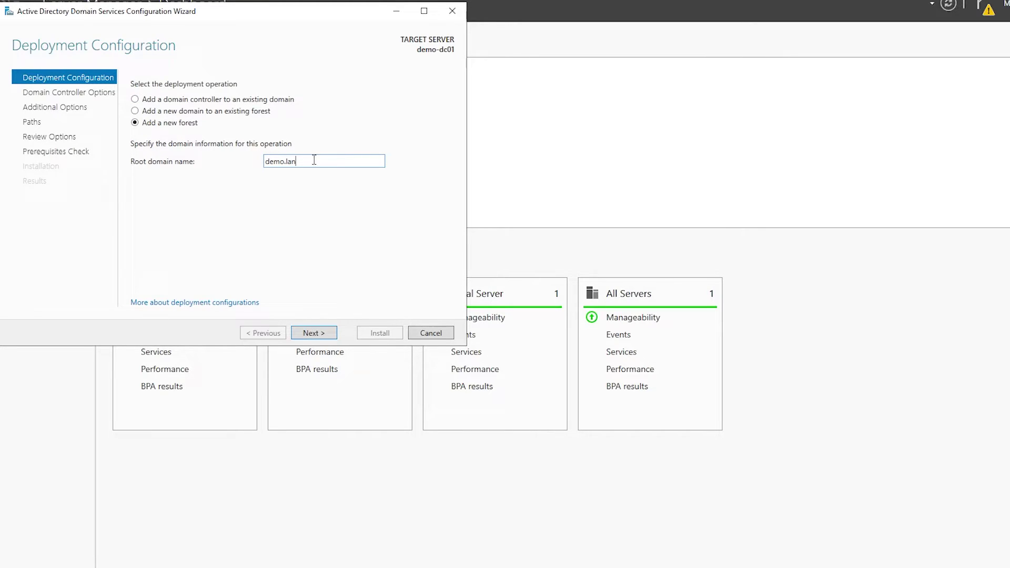
Step: Enter and confirm the DSRM password, keeping Windows Server 2016 forest and domain functional levels
click(308, 332)
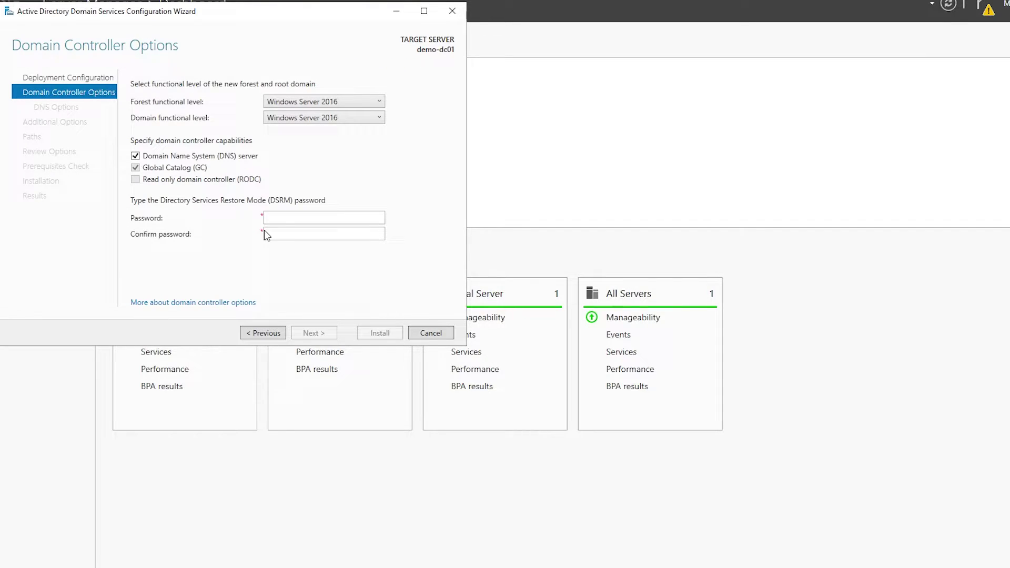
click(278, 219)
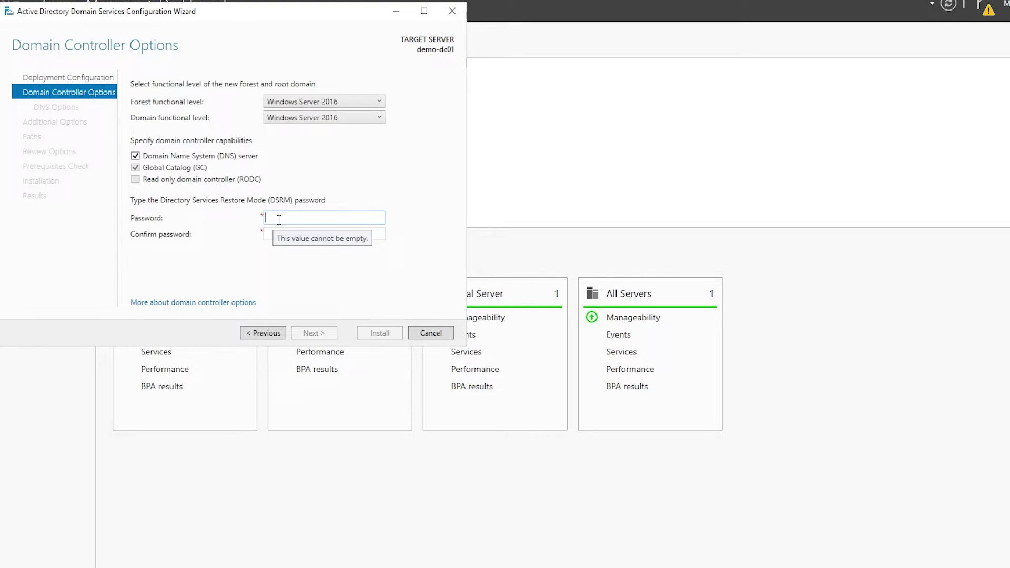
text(•••••••••)
key(Tab)
text(•••••••••)
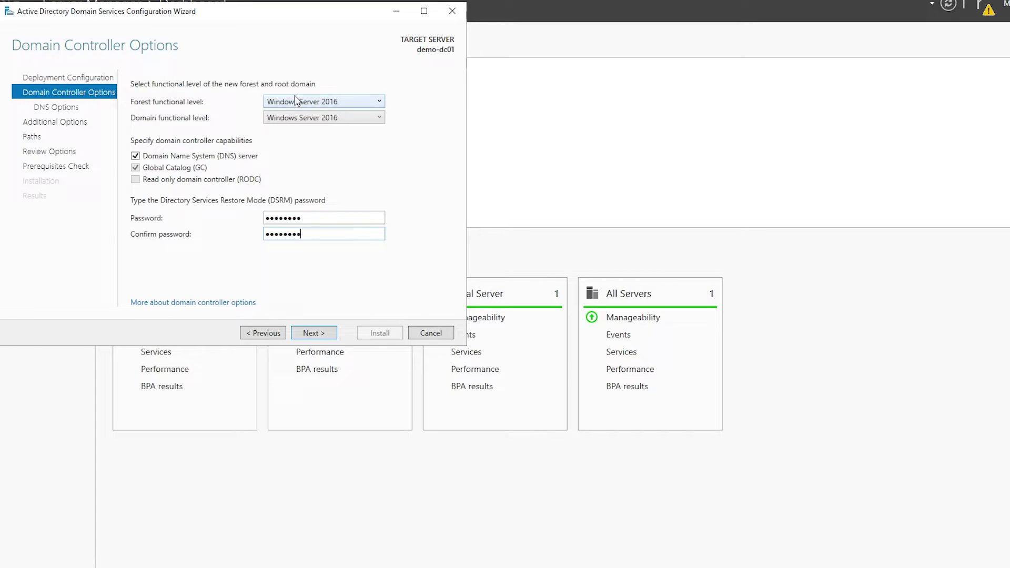
click(301, 102)
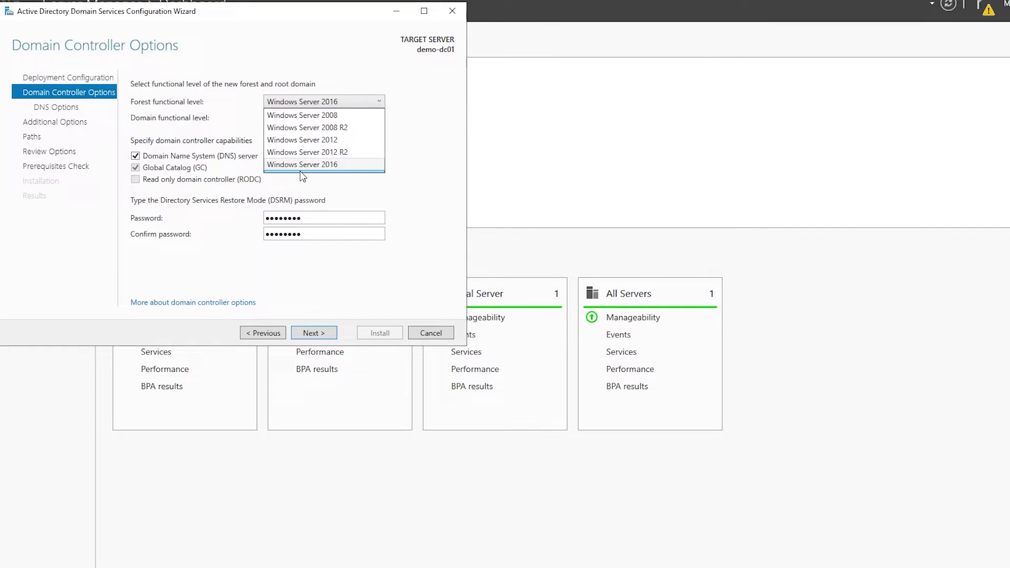
click(429, 108)
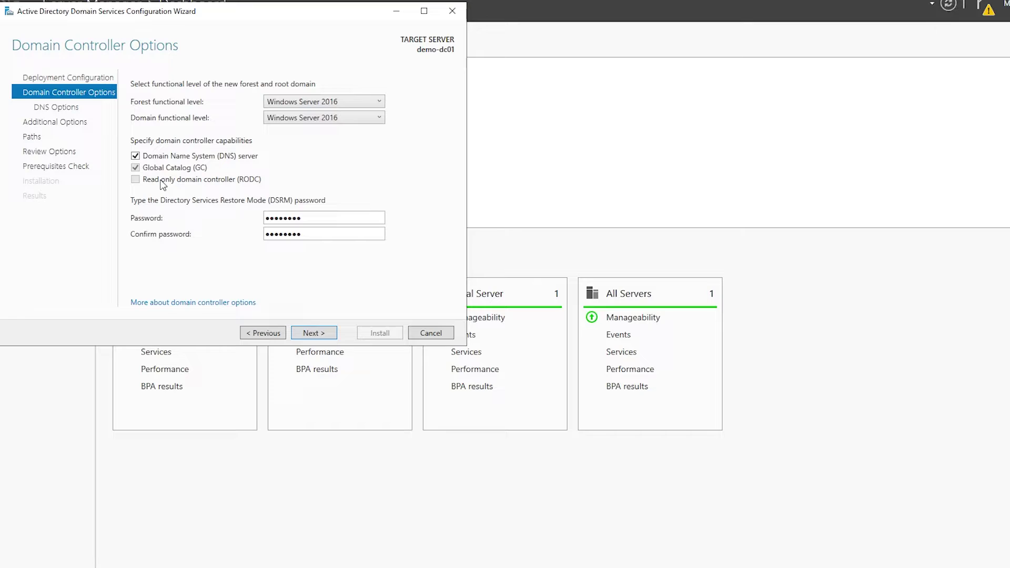
text(1)
key(Tab)
text(1)
click(311, 335)
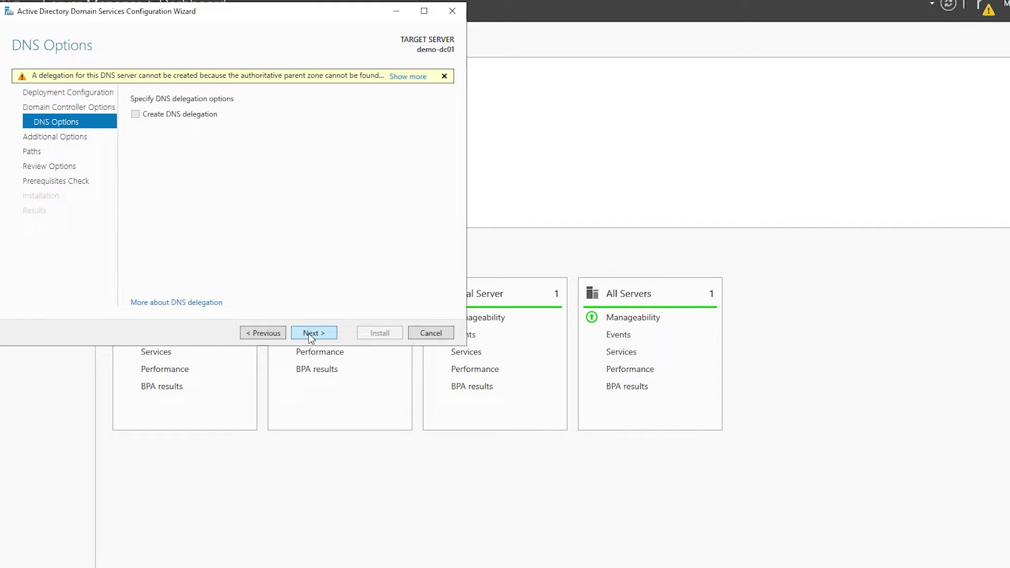
Step: Accept no DNS delegation, NetBIOS name DEMO, and the default database, log and SYSVOL folders
click(311, 335)
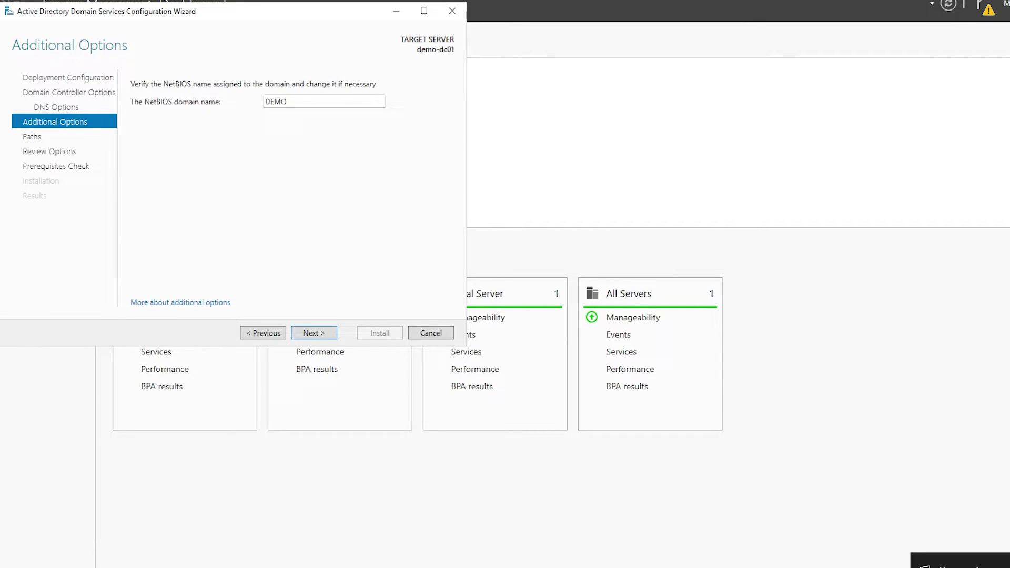
click(309, 333)
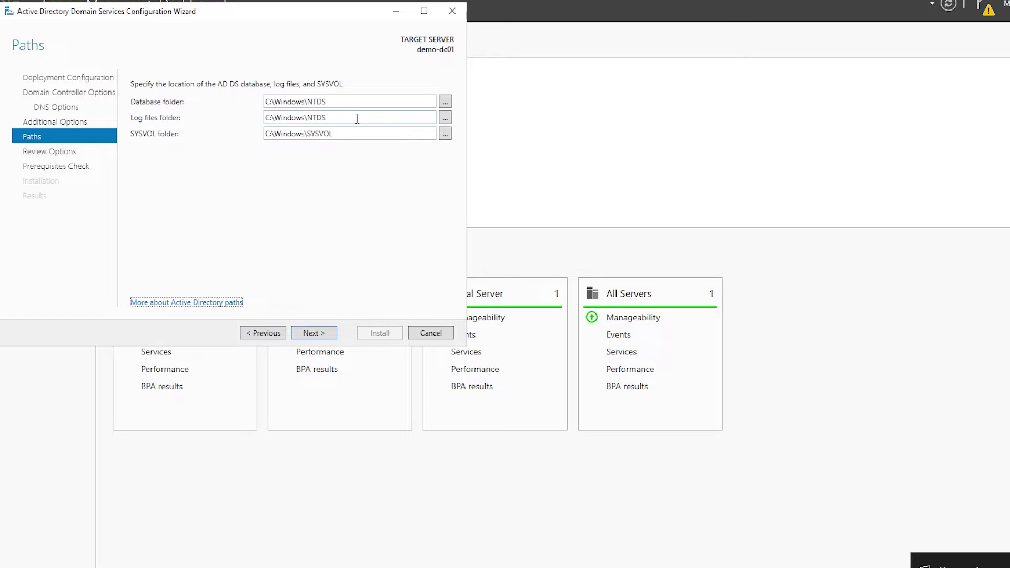
click(318, 334)
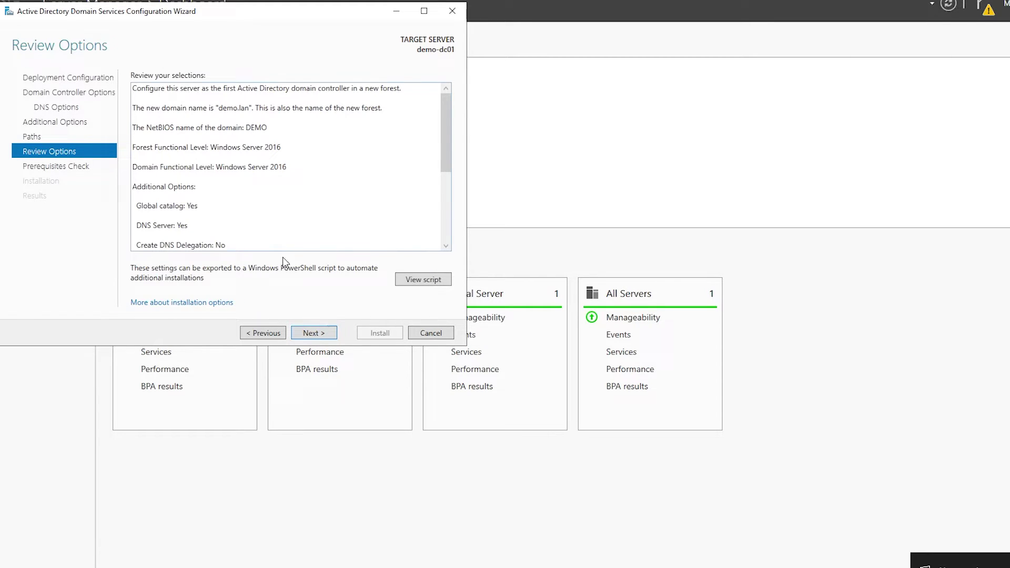
Step: Run the prerequisite checks, review the results, and install the domain controller
click(319, 334)
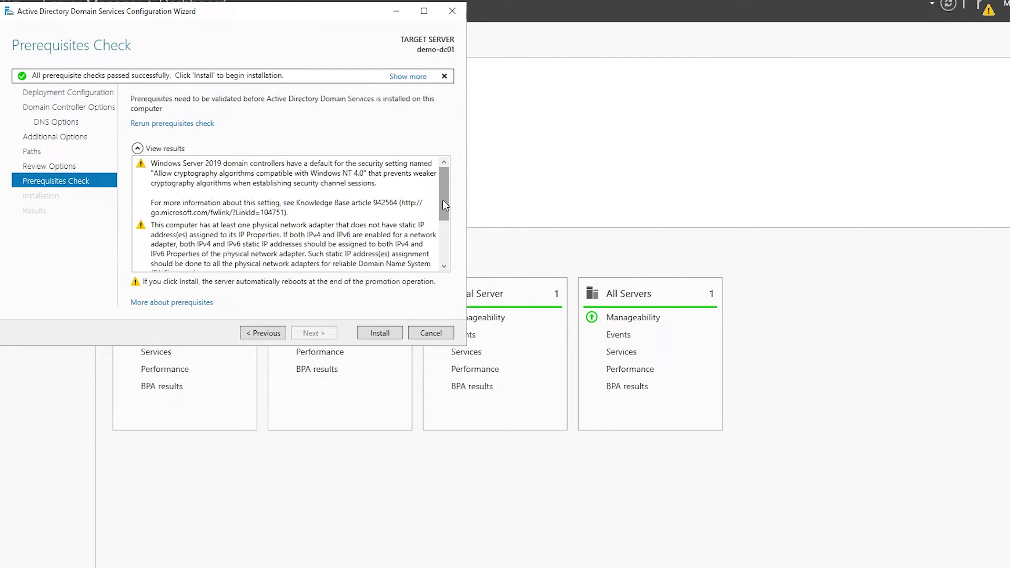
drag(444, 200, 421, 305)
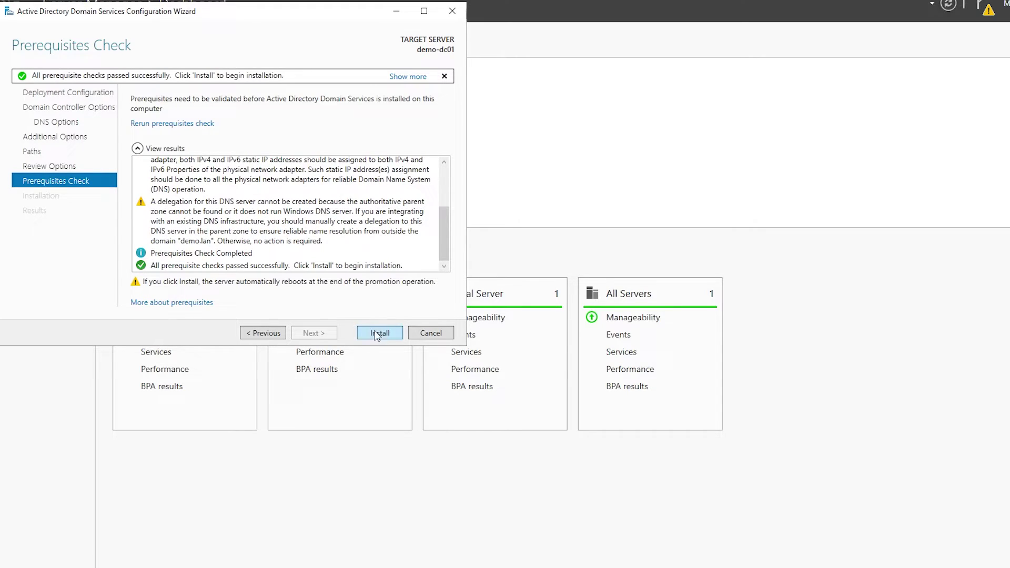
click(379, 332)
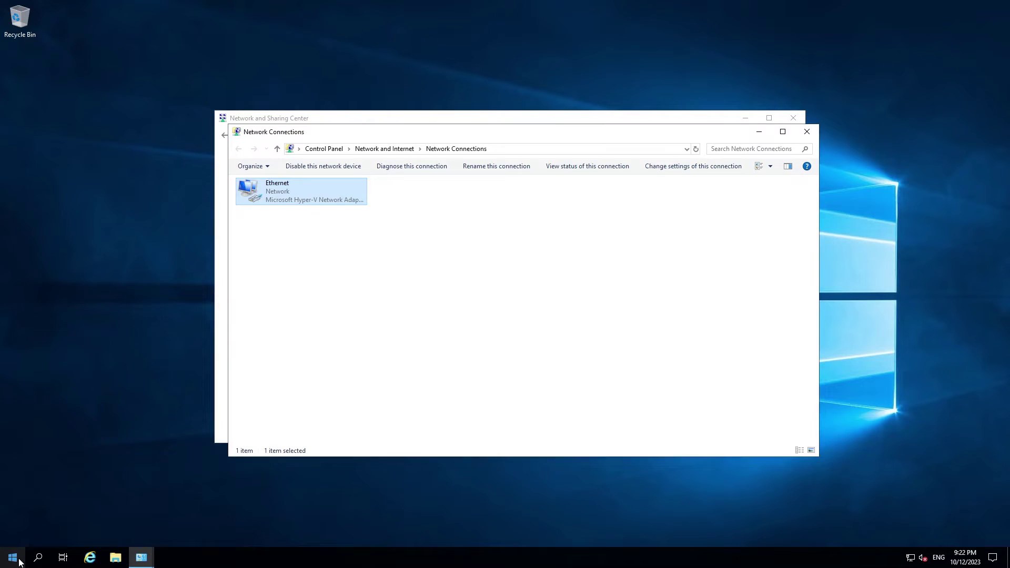
Step: Launch DNS Manager maximized and open the DEMO-DC01 server's properties
key(super)
text(dns)
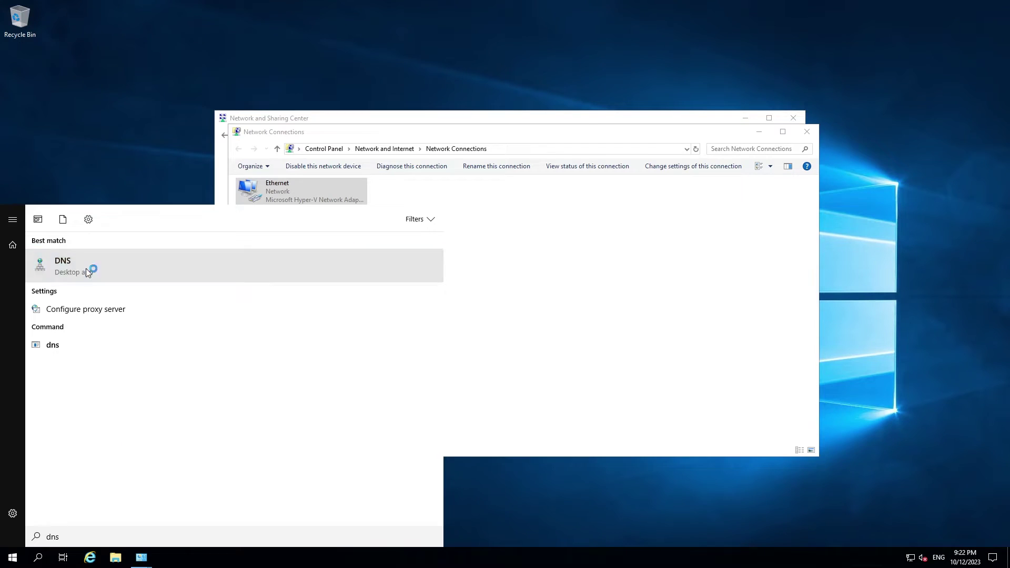
click(86, 270)
double_click(151, 33)
right_click(44, 54)
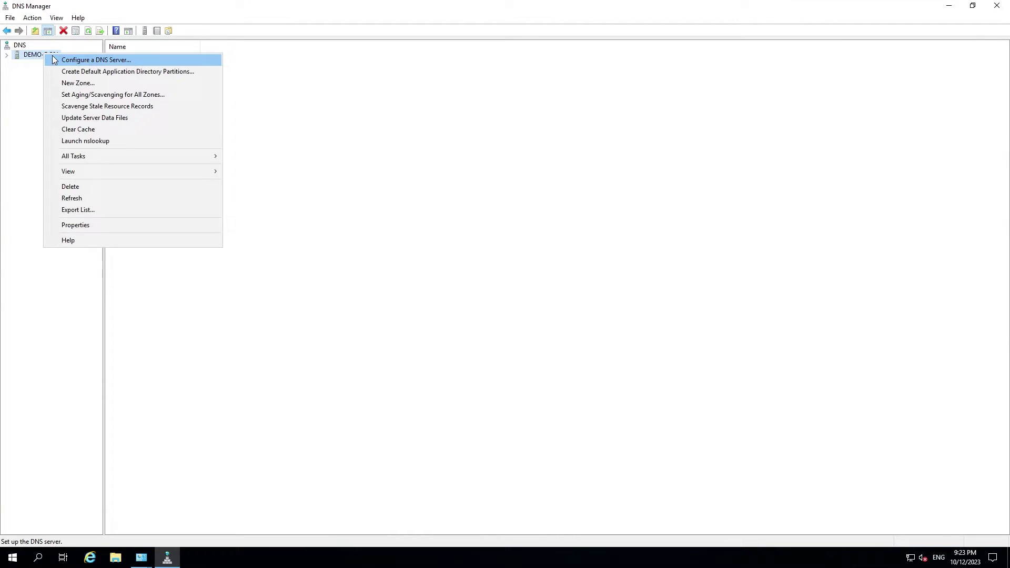
click(70, 226)
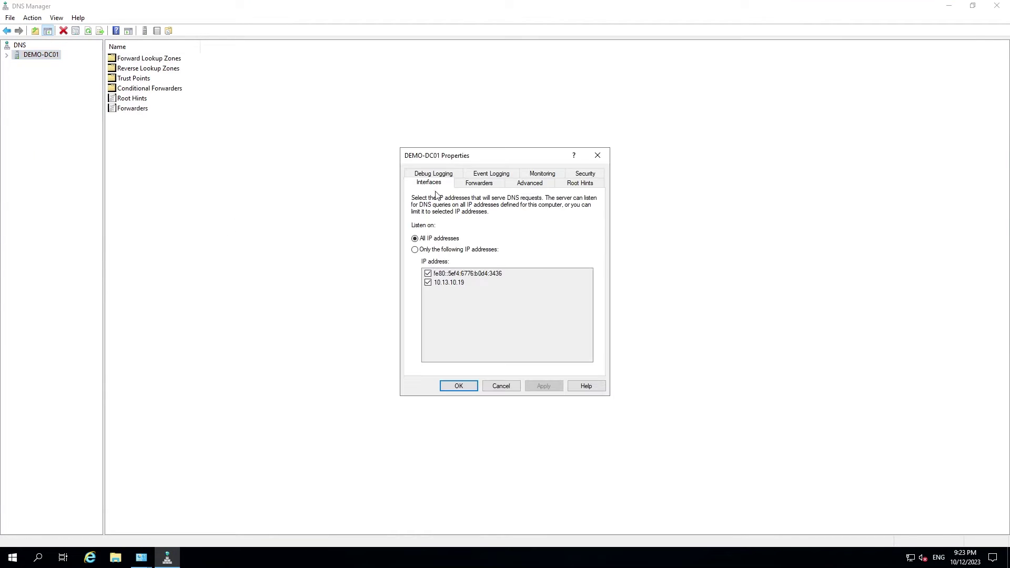
Step: Add forwarders 1.1.1.1 and 8.8.8.8, then apply and close the properties
click(479, 185)
click(569, 323)
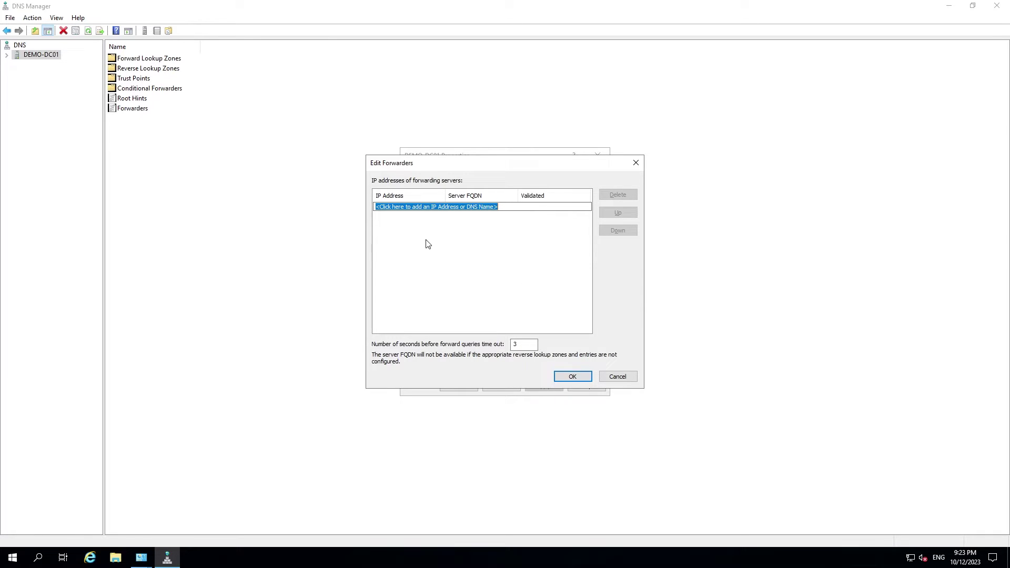
text(1.1.1.1)
key(Return)
text(8.8.8.8)
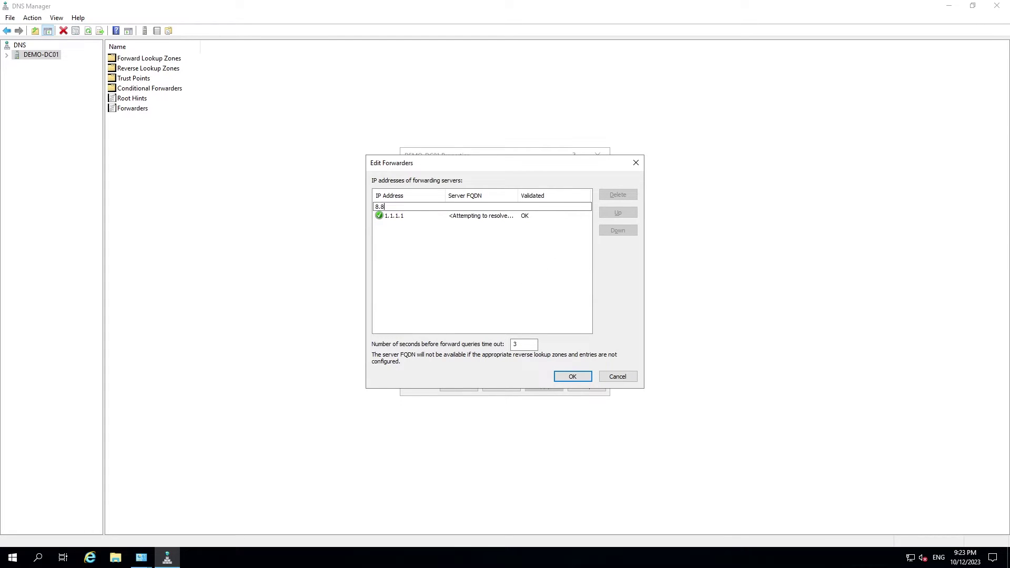
key(Return)
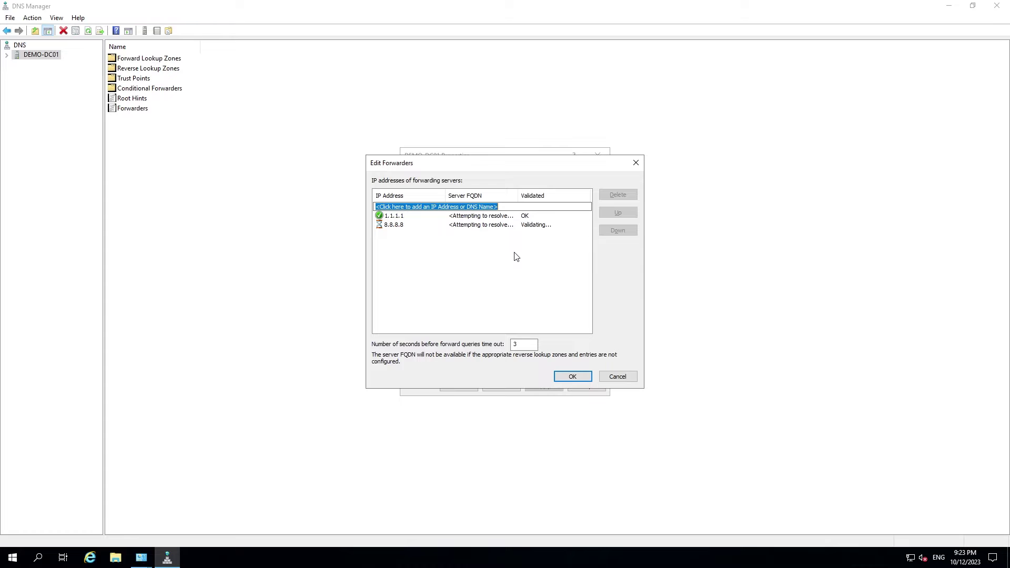
click(572, 377)
click(544, 387)
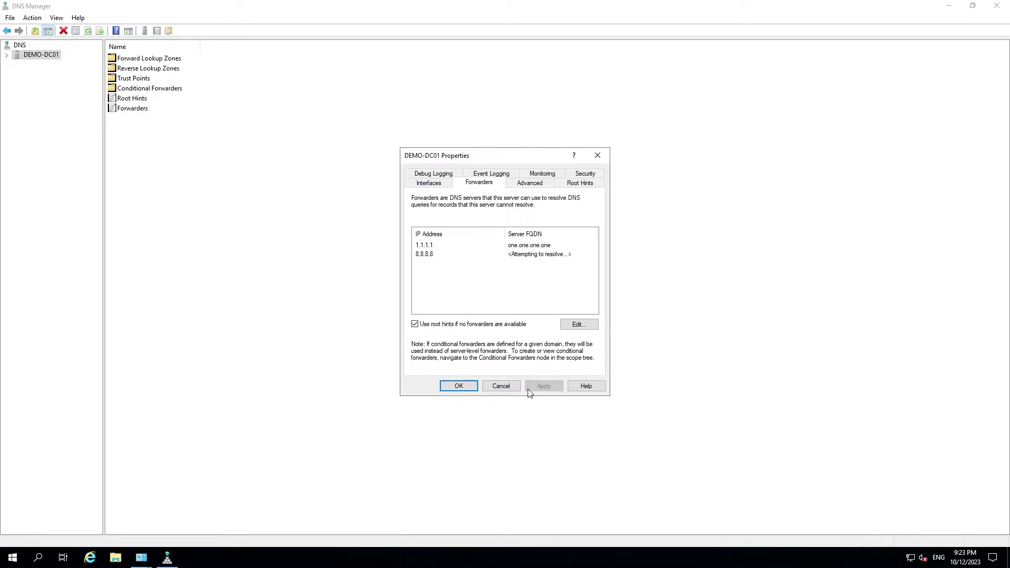
click(456, 387)
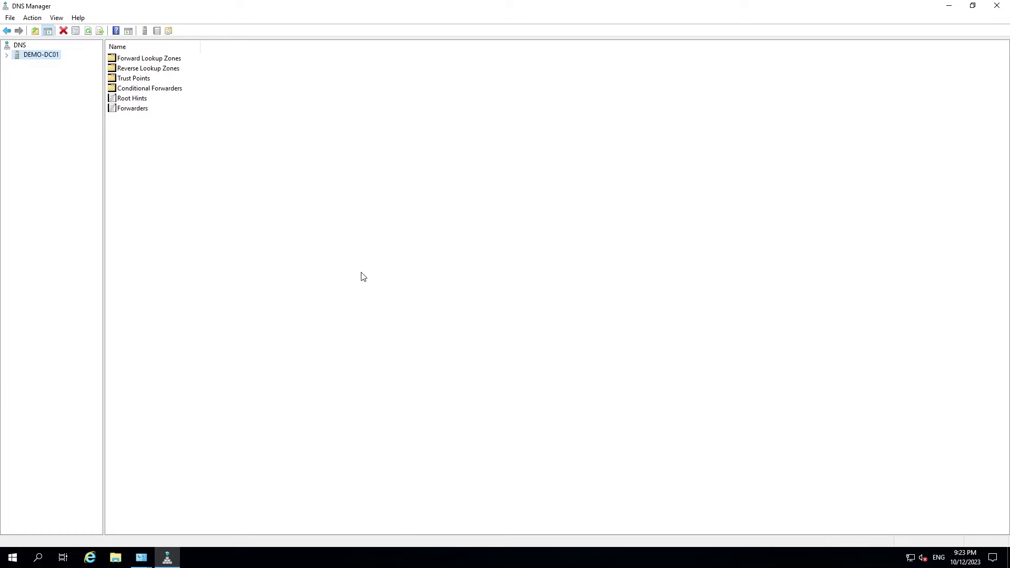
Step: Close DNS Manager and start a Command Prompt with cmd
click(972, 6)
click(409, 36)
key(super)
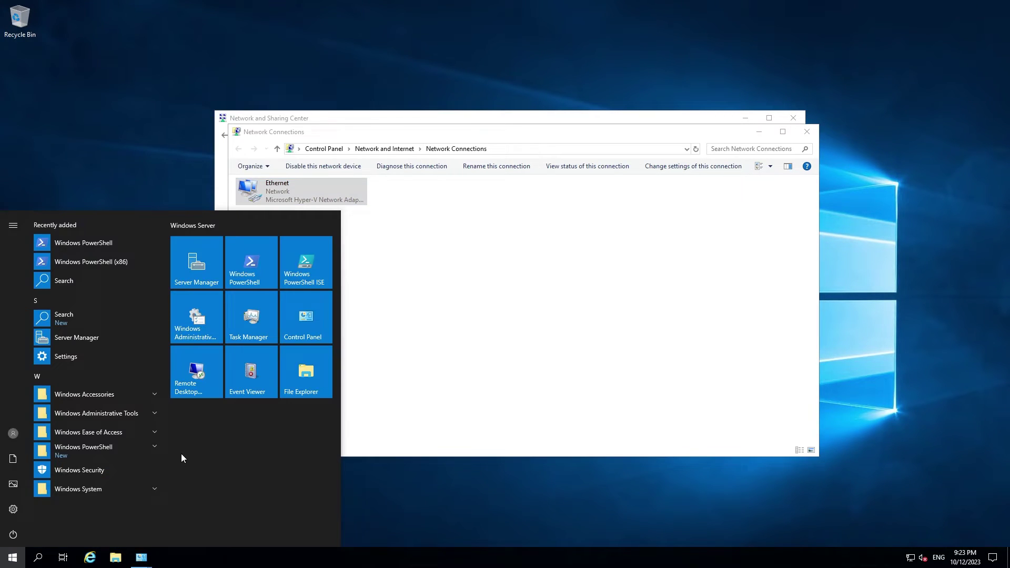
text(cmd)
key(Return)
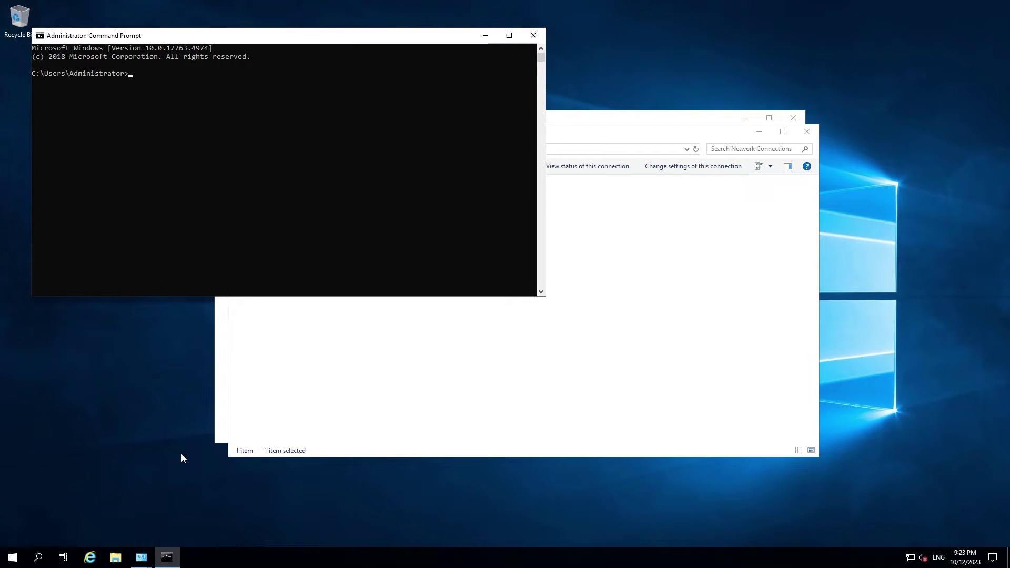
Step: Ping demo.lan and google.com, stopping each with Ctrl+C, then close the console
text(ping demo.la)
text(n)
key(Return)
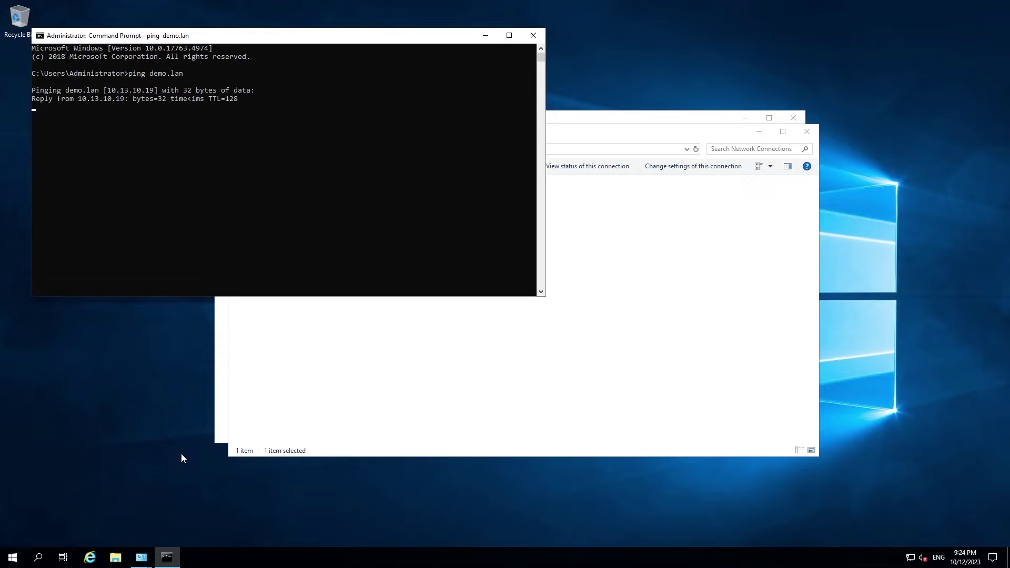
key(ctrl+c)
text(c)
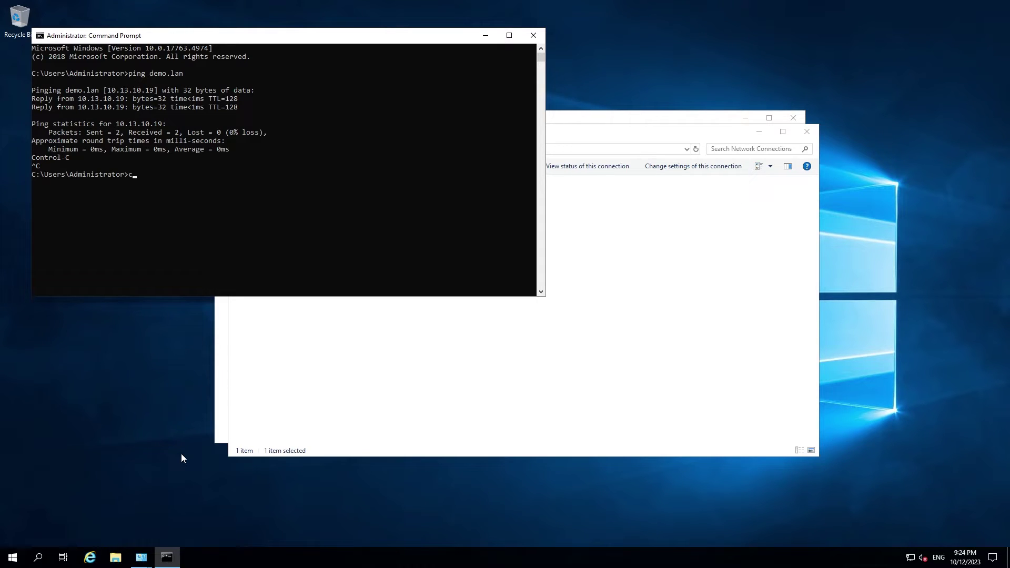
text(ping google.com)
key(BackSpace)
key(Return)
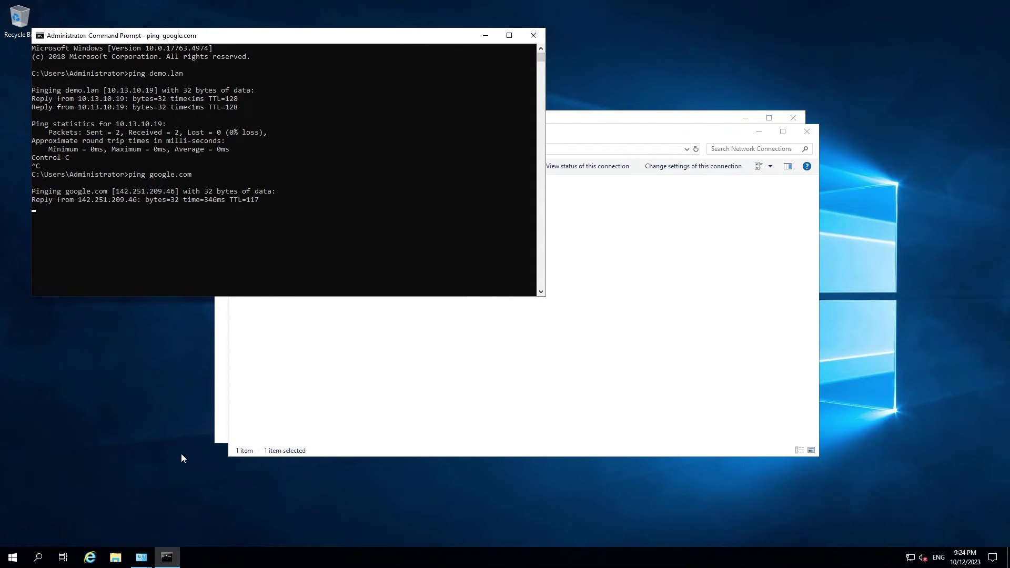
key(ctrl+c)
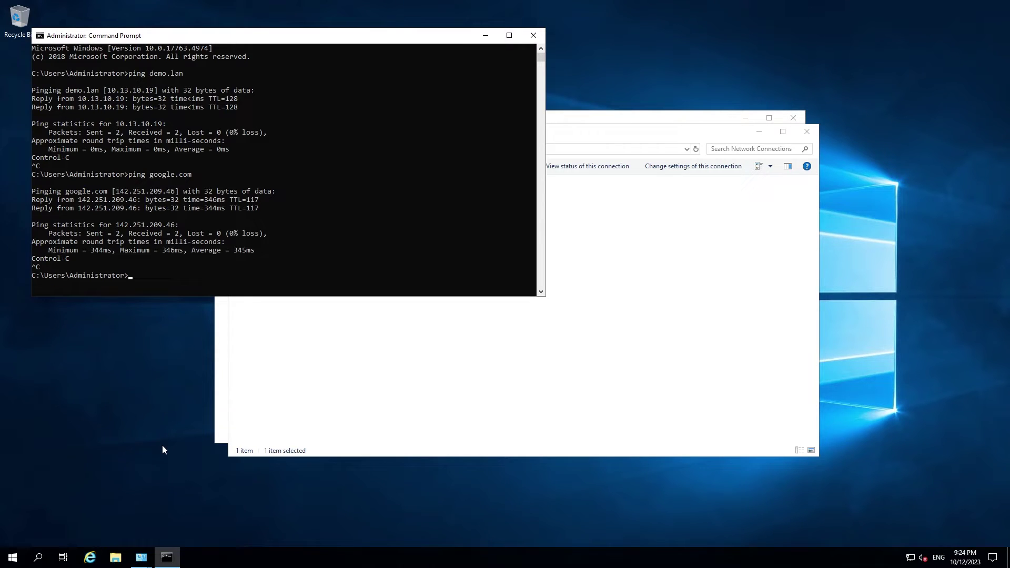
click(527, 35)
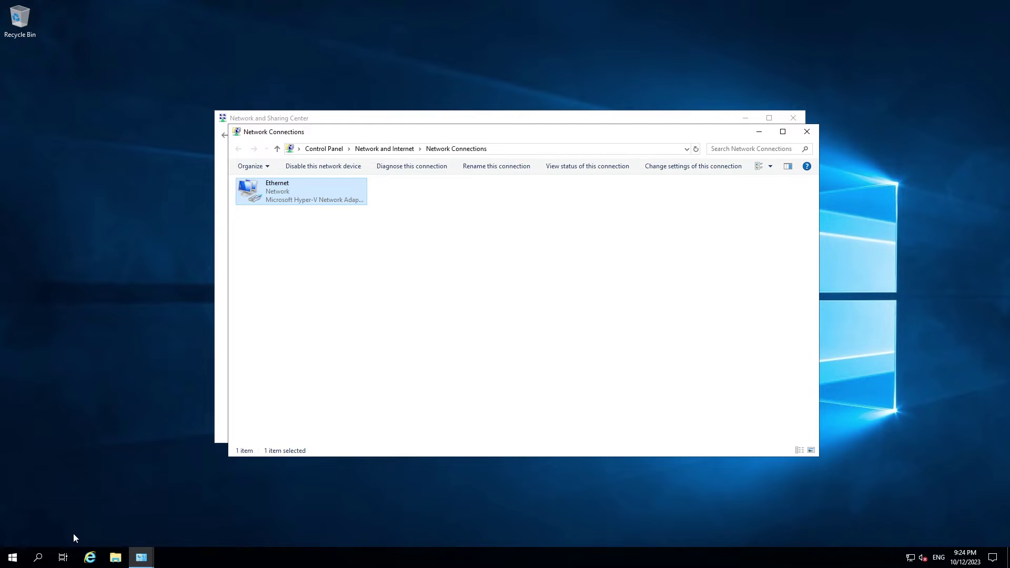
Step: Search Start for 'users' and highlight Active Directory Users and Computers
click(13, 558)
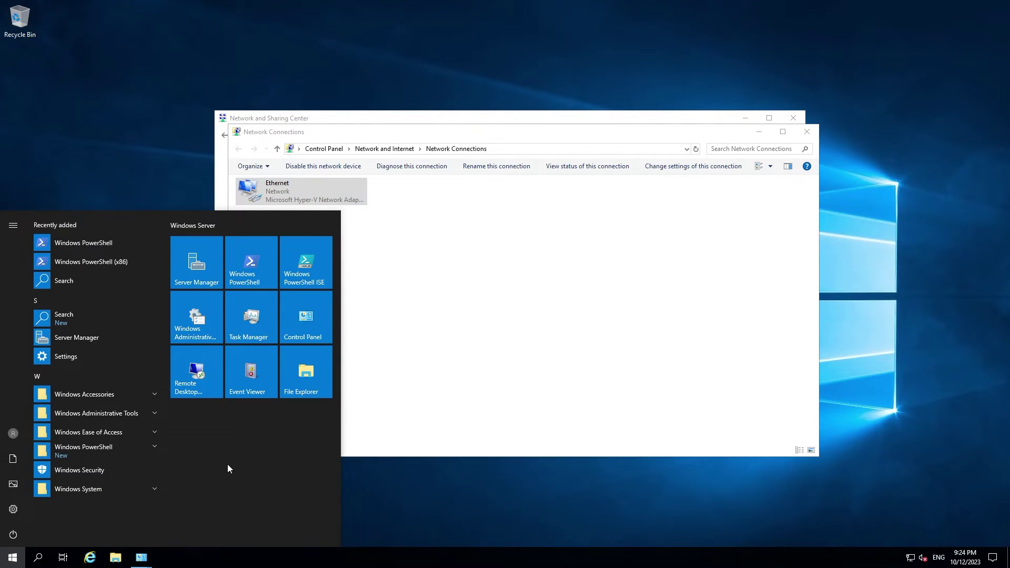
text(users)
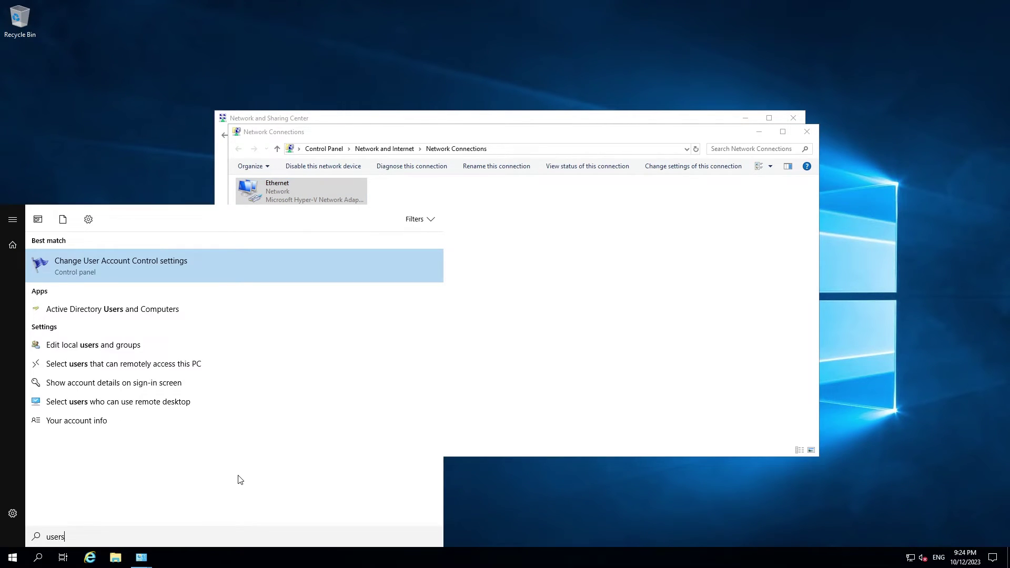
key(Down)
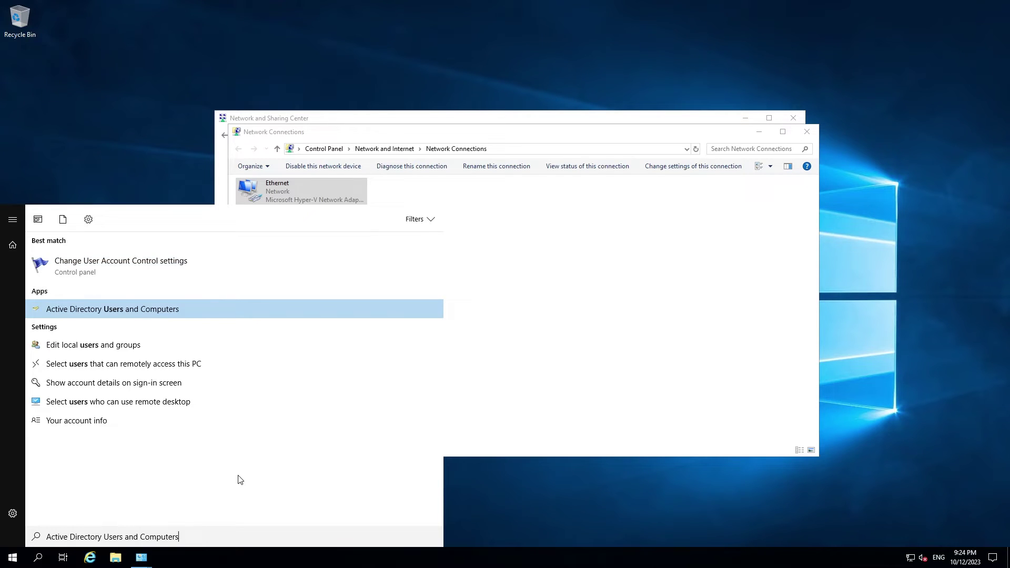
Step: Launch Active Directory Users and Computers maximized and expand the demo.lan domain
key(Return)
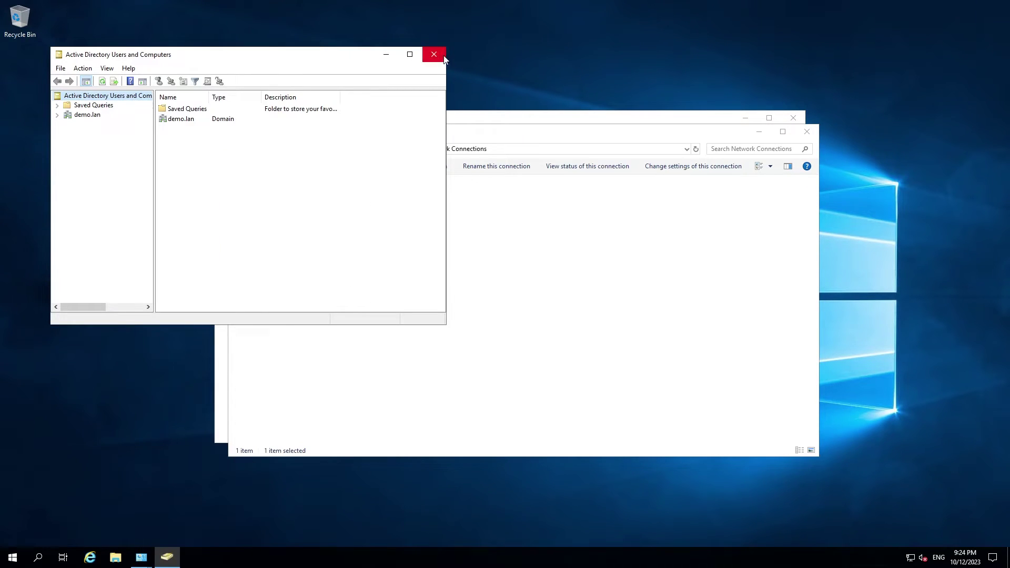
click(410, 55)
click(22, 67)
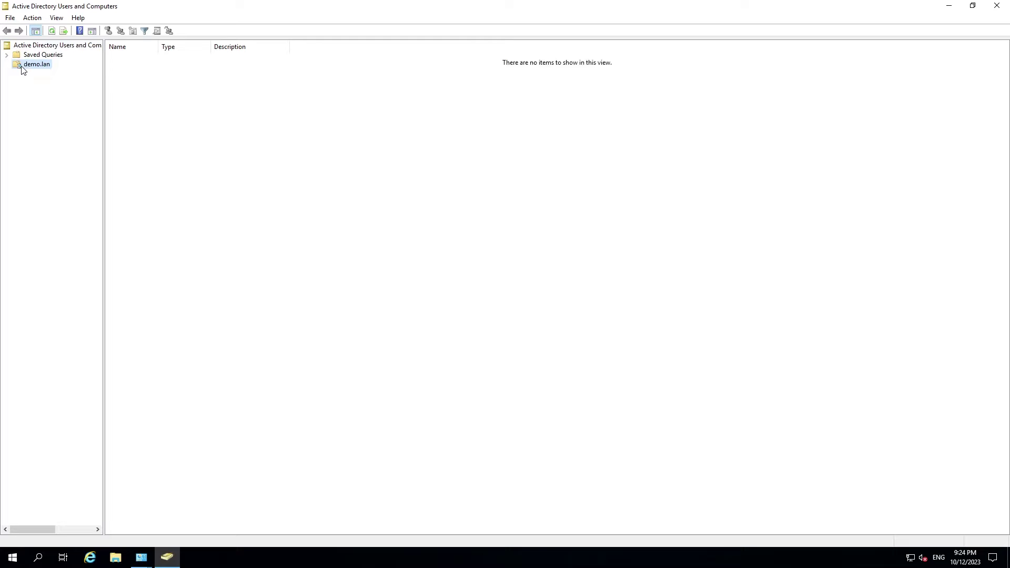
double_click(22, 67)
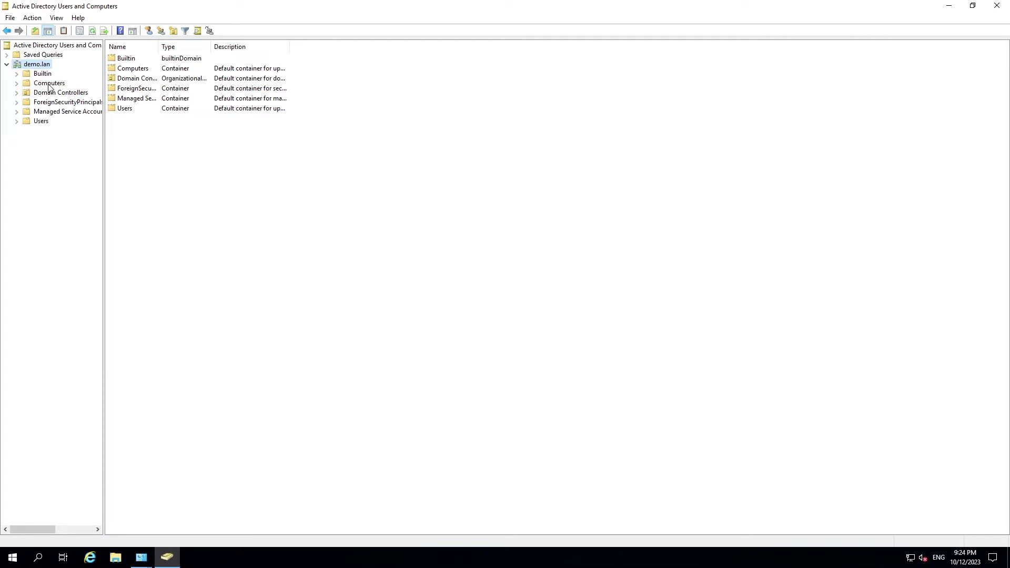
Step: Begin a new Organizational Unit under demo.lan named 'demo'
right_click(38, 64)
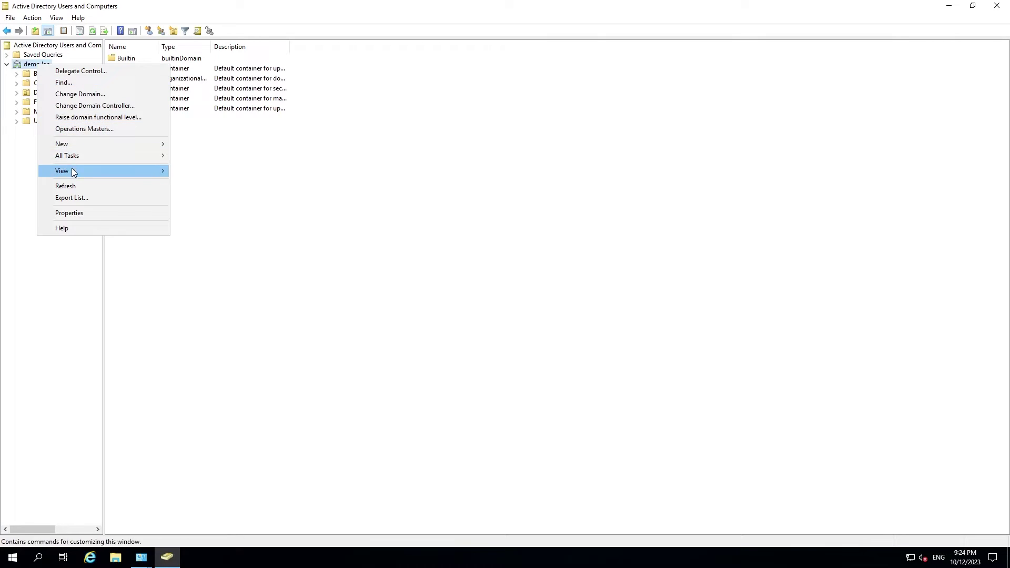
mouse_move(74, 143)
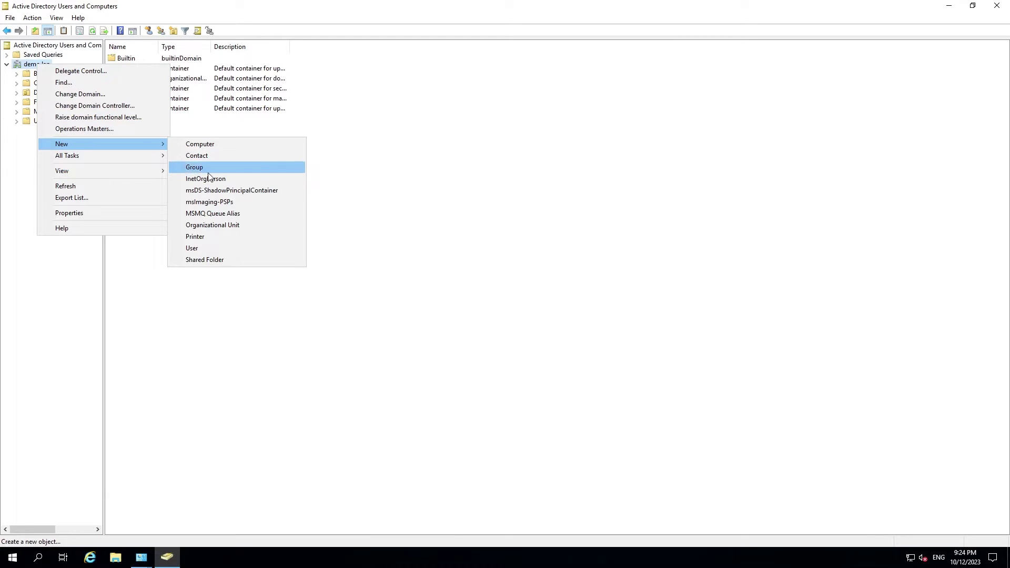
click(214, 225)
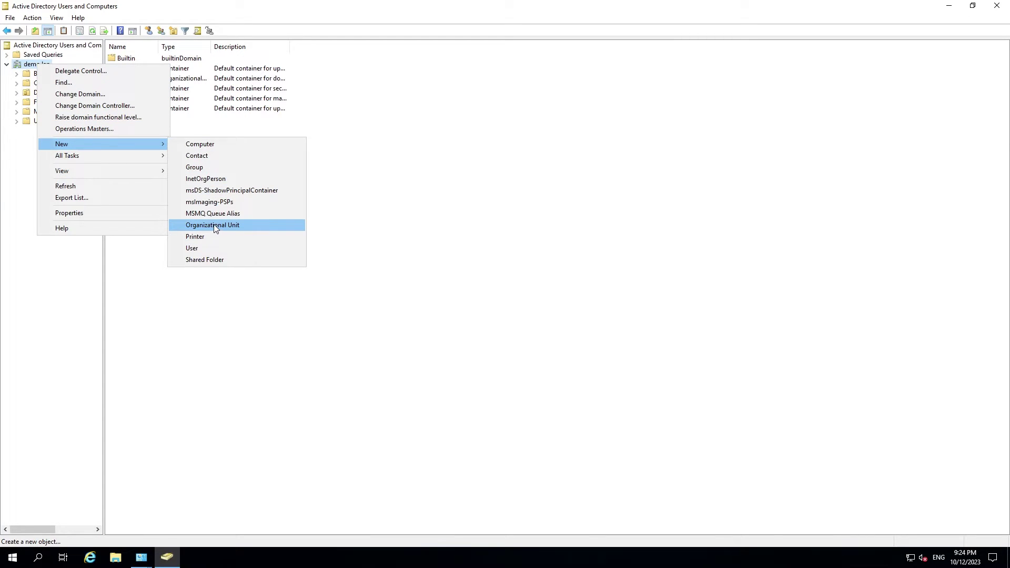
text(demo)
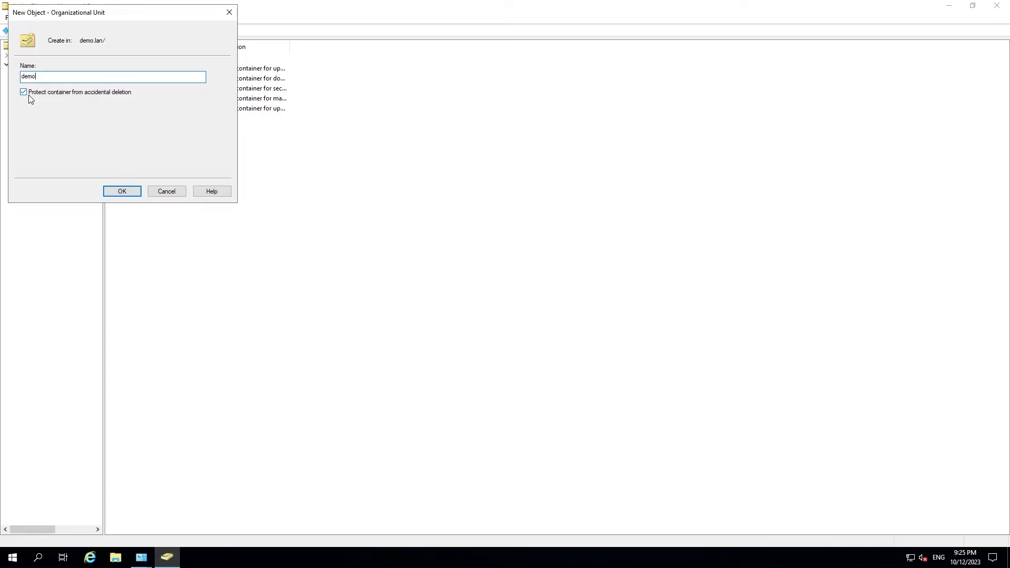
Step: Create the demo OU, then start a new user there with first, last and logon names
click(112, 192)
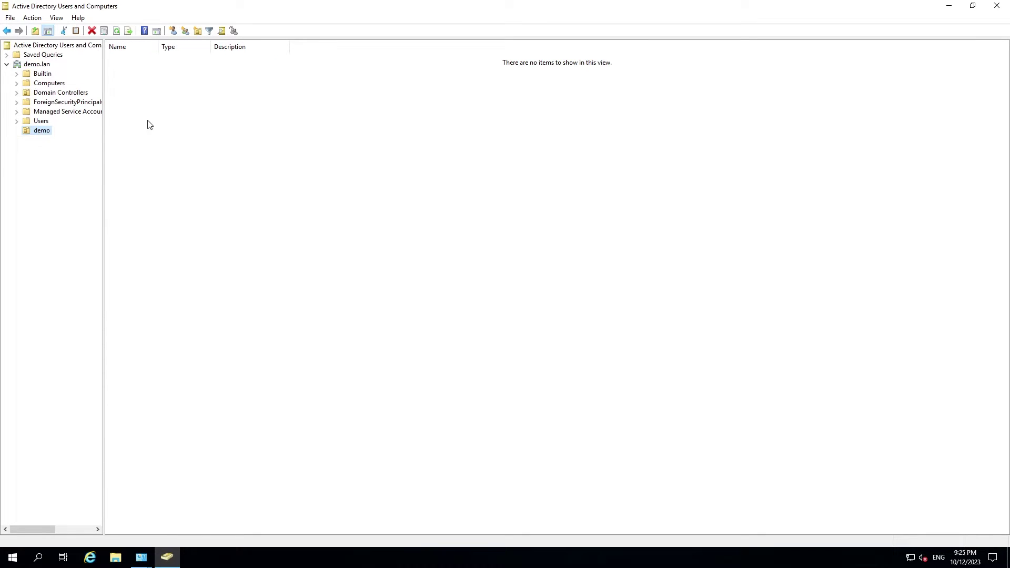
right_click(171, 113)
mouse_move(217, 162)
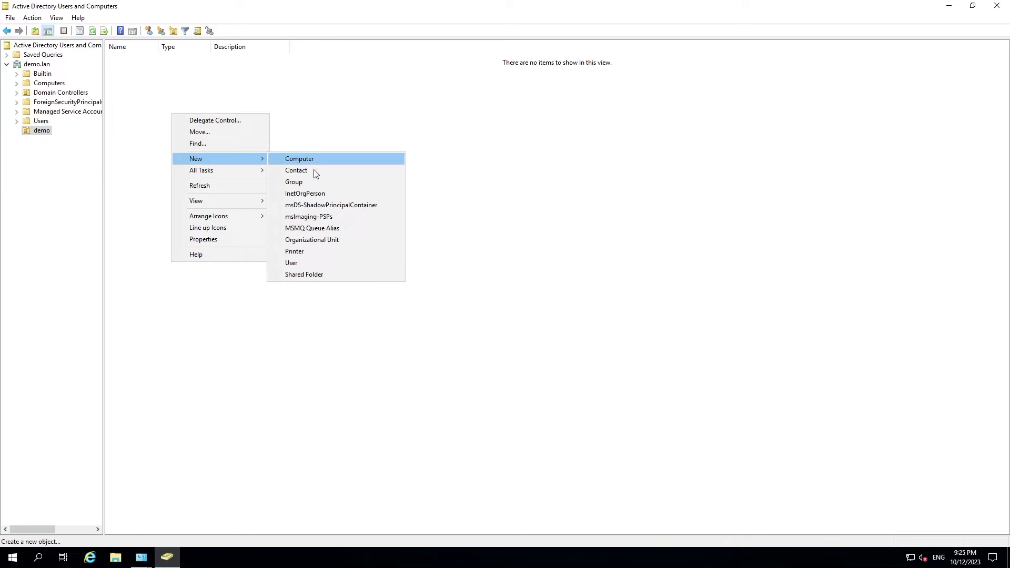
click(301, 263)
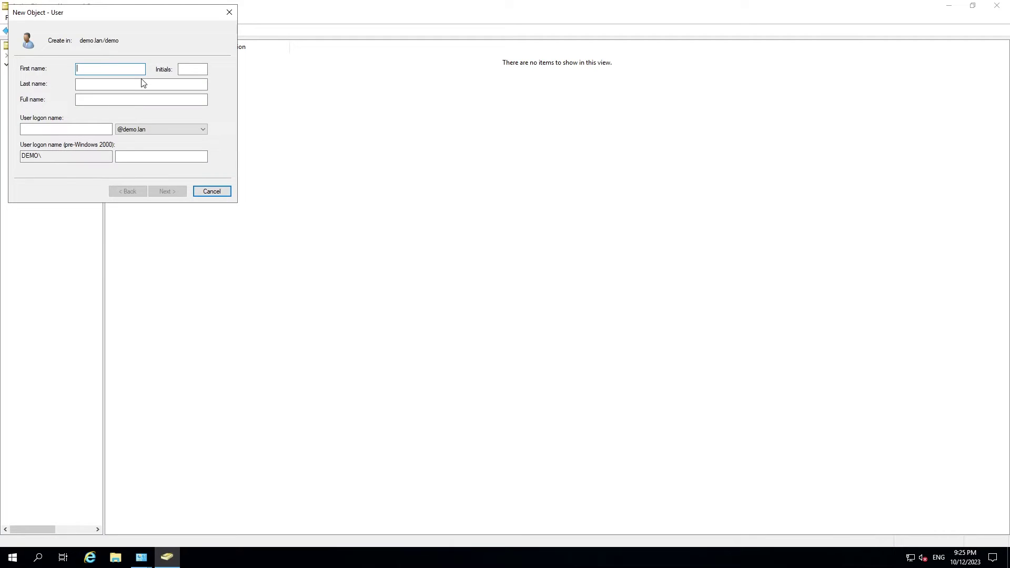
text(Joe)
click(143, 83)
text(Smith)
key(Tab)
key(Tab)
text(jsmith)
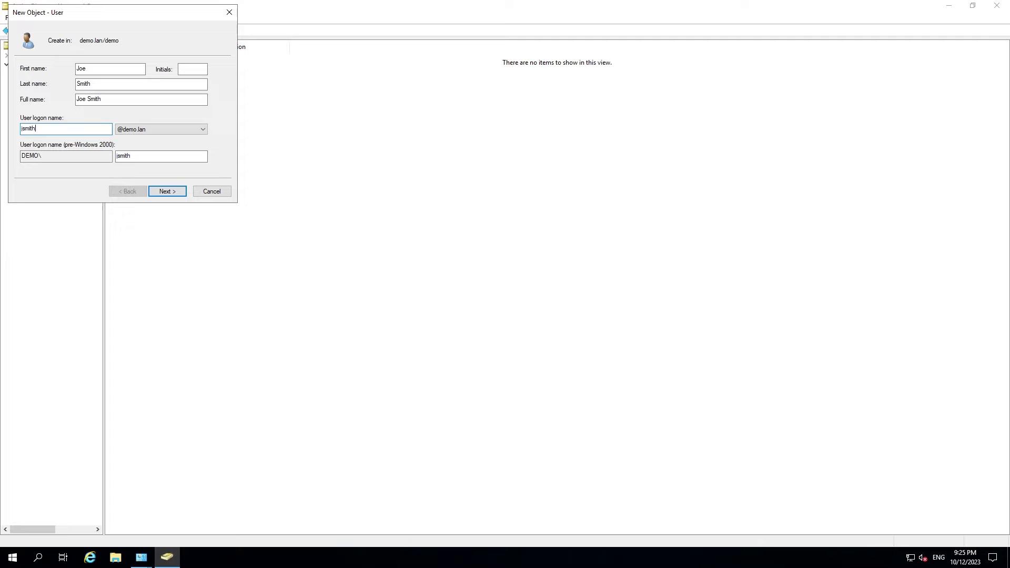
Step: Enter and confirm the user's initial password, then finish the wizard
click(167, 191)
text(P)
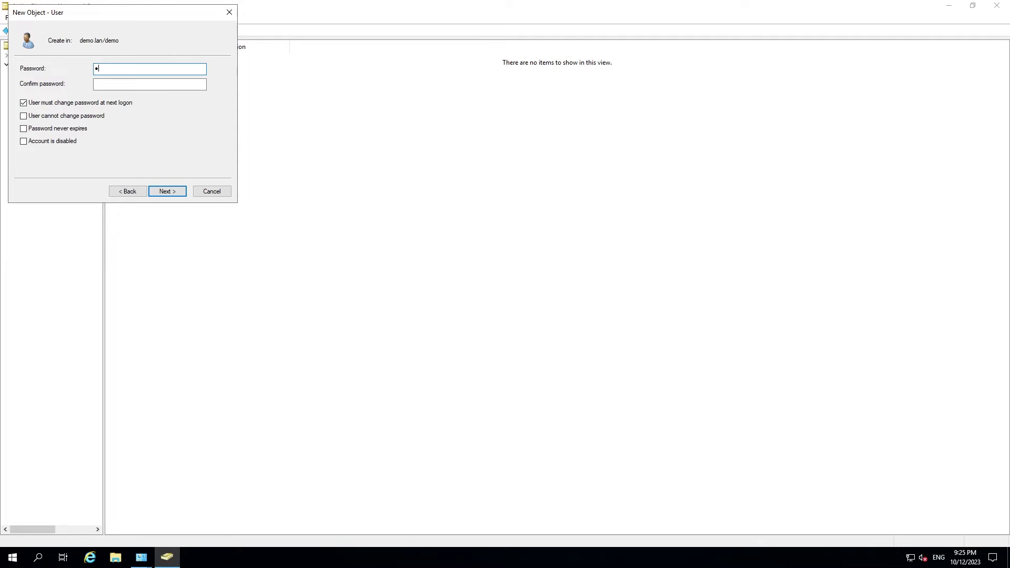
text(@ssw0rd1)
key(Tab)
text(P@ssw0rd1)
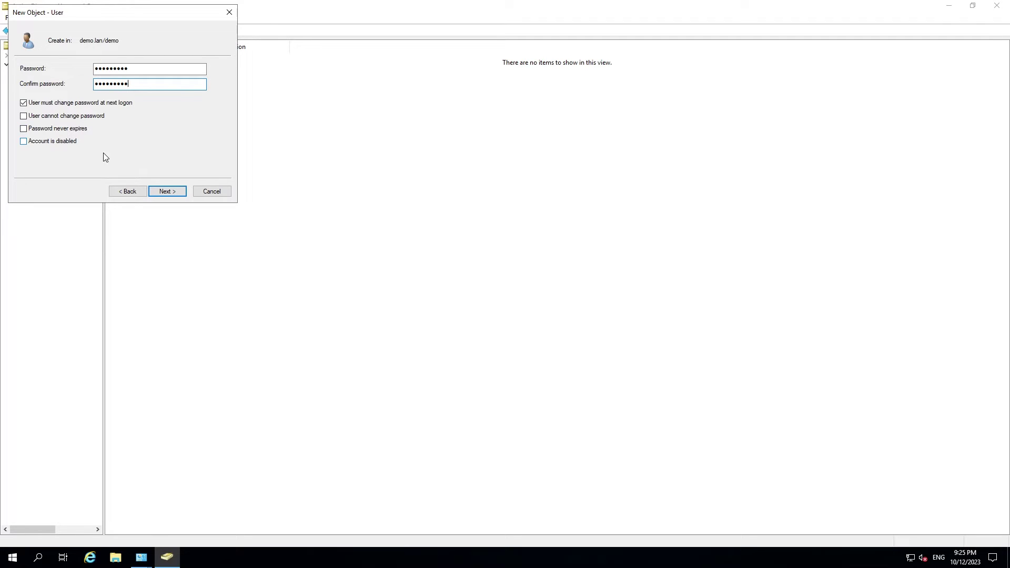
click(161, 191)
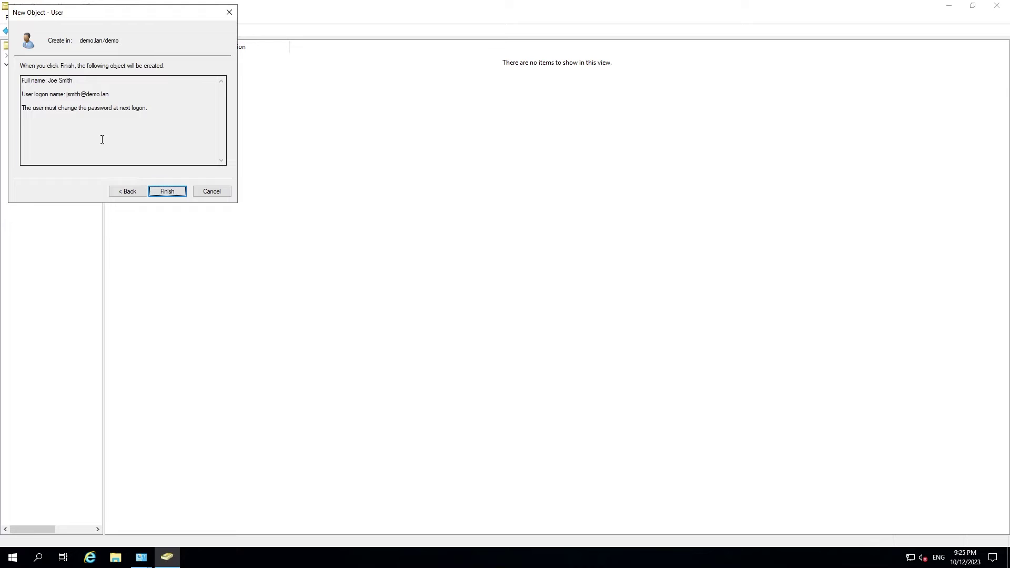
click(171, 193)
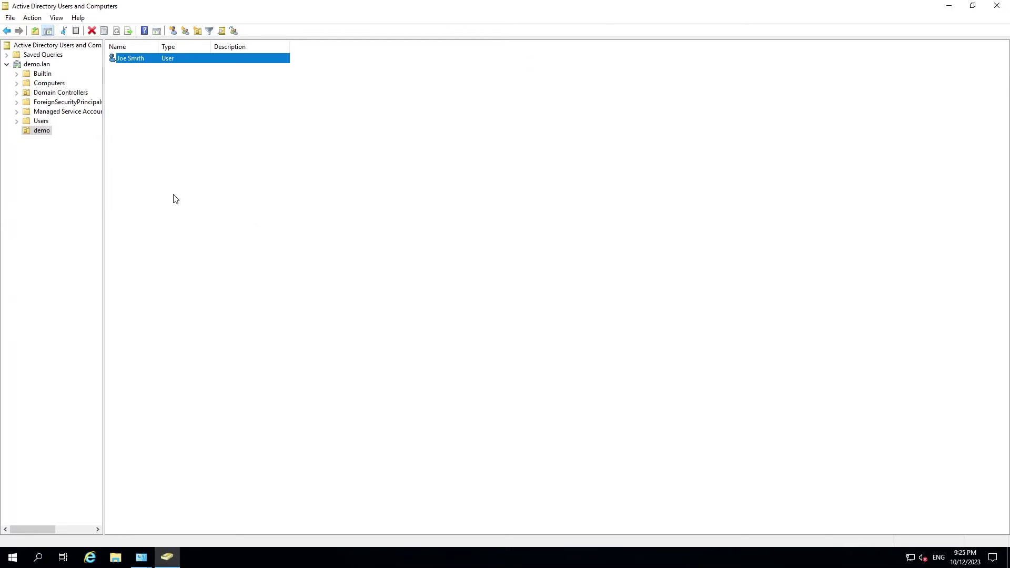
Step: Create a Global Security group named demo_users in the demo OU
right_click(139, 107)
mouse_move(176, 151)
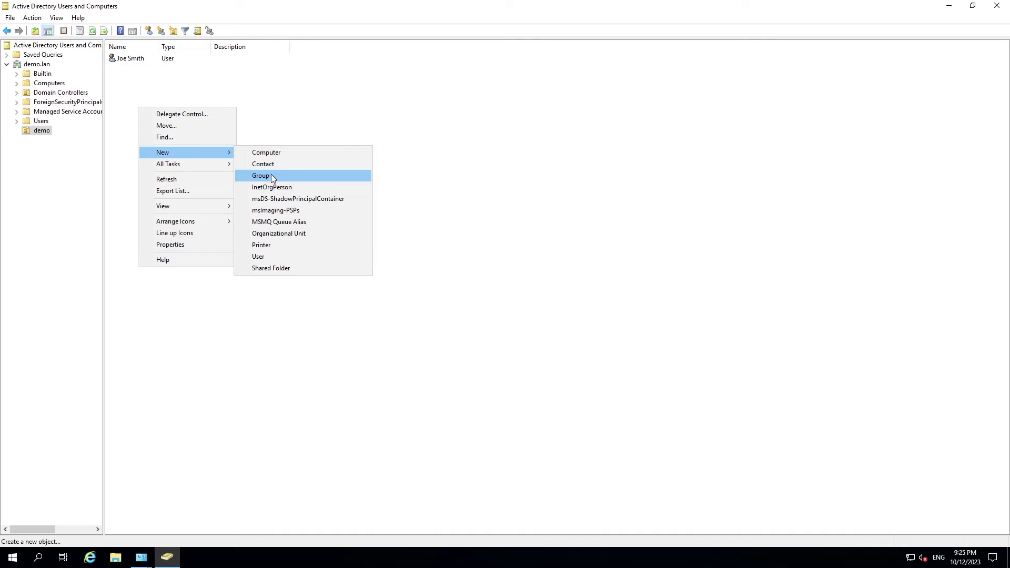
click(270, 175)
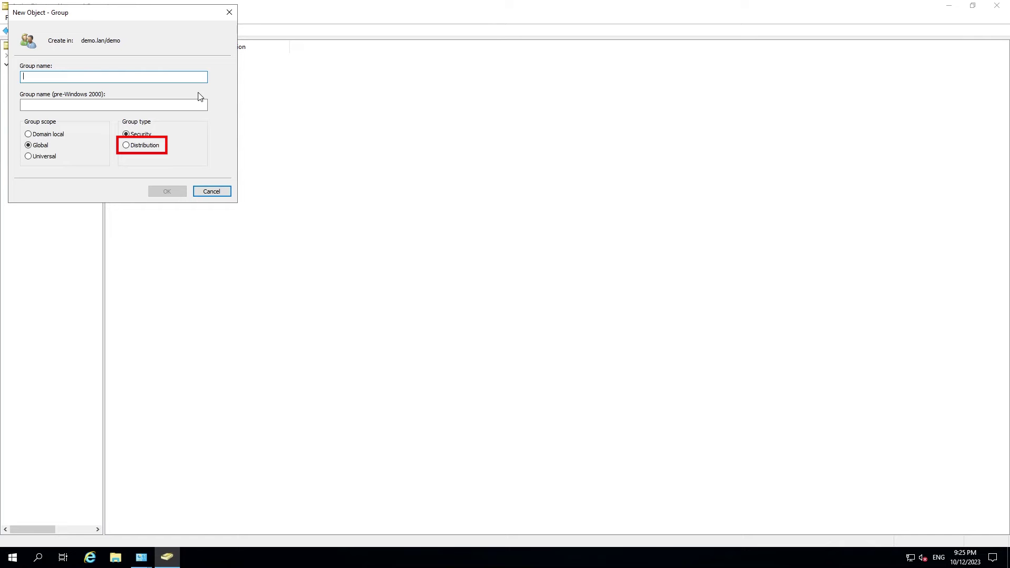
text(demo)
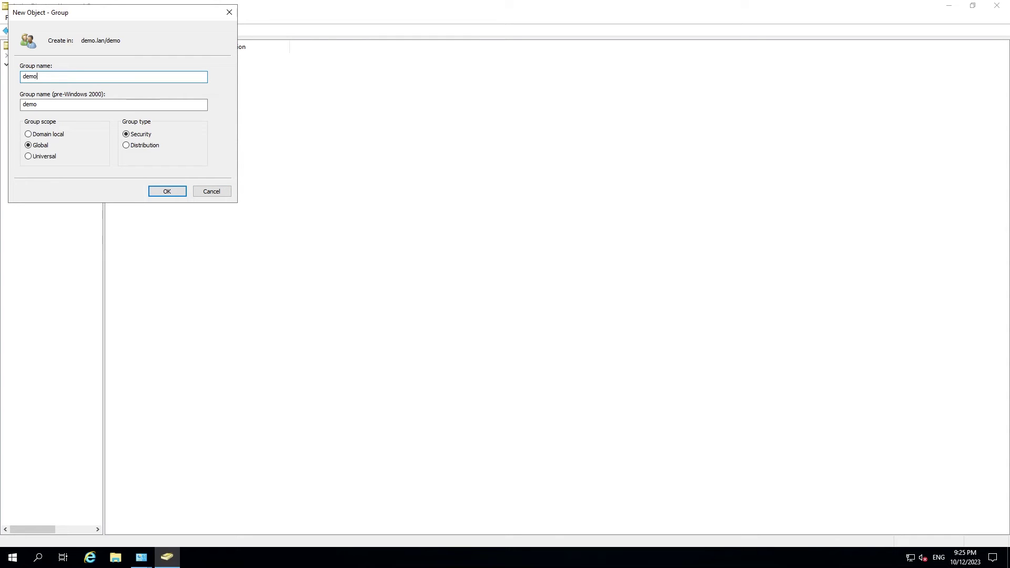
text(_users)
click(179, 192)
click(193, 96)
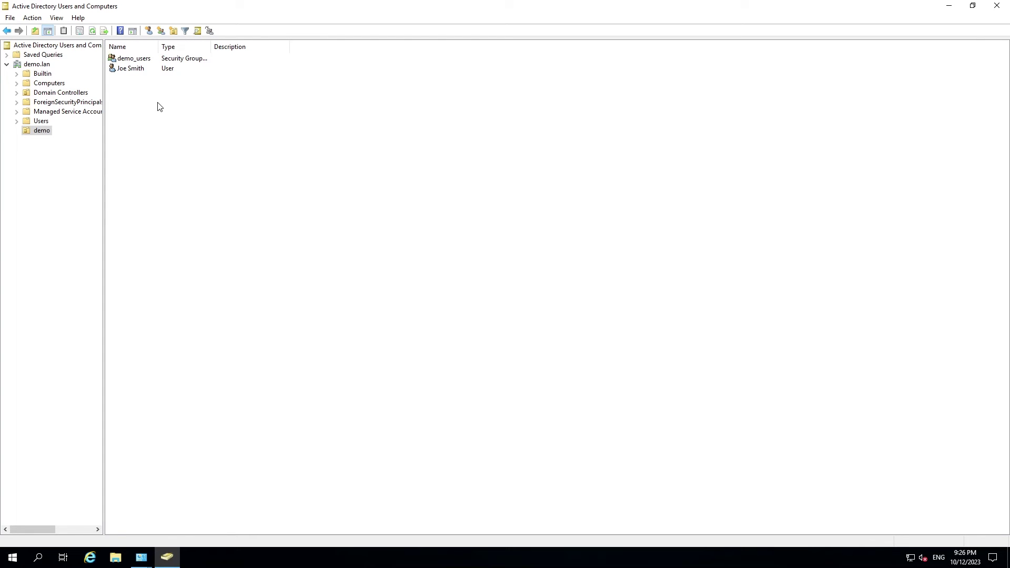
Step: Add the first user account to demo_users via Add to a group, checking the name
right_click(123, 70)
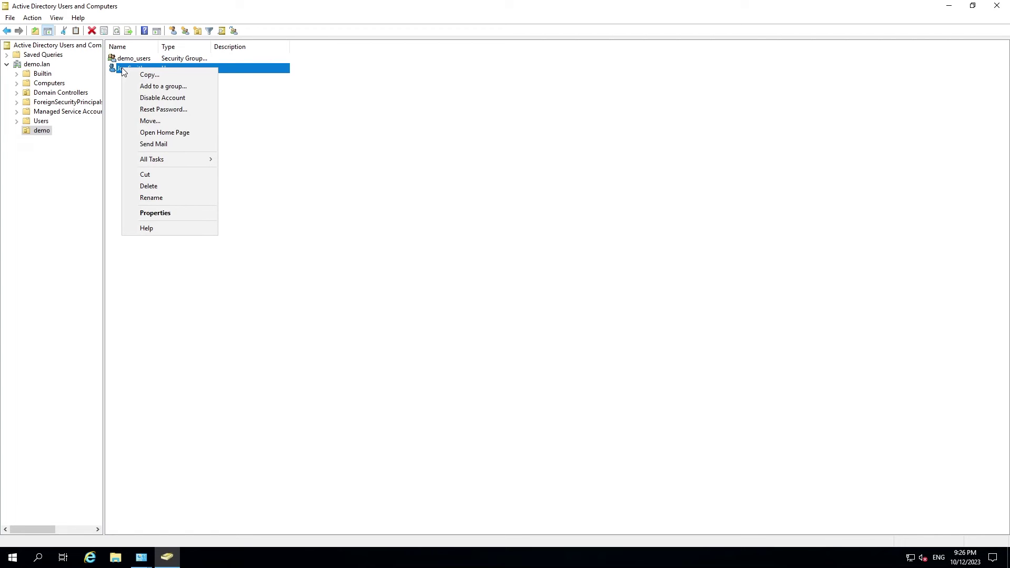
click(166, 88)
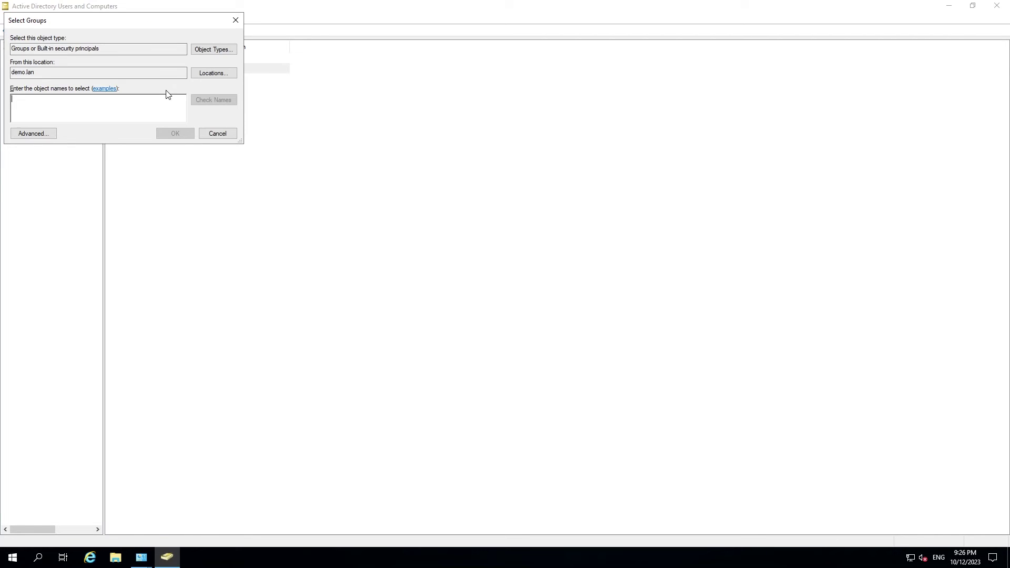
text(demo_users)
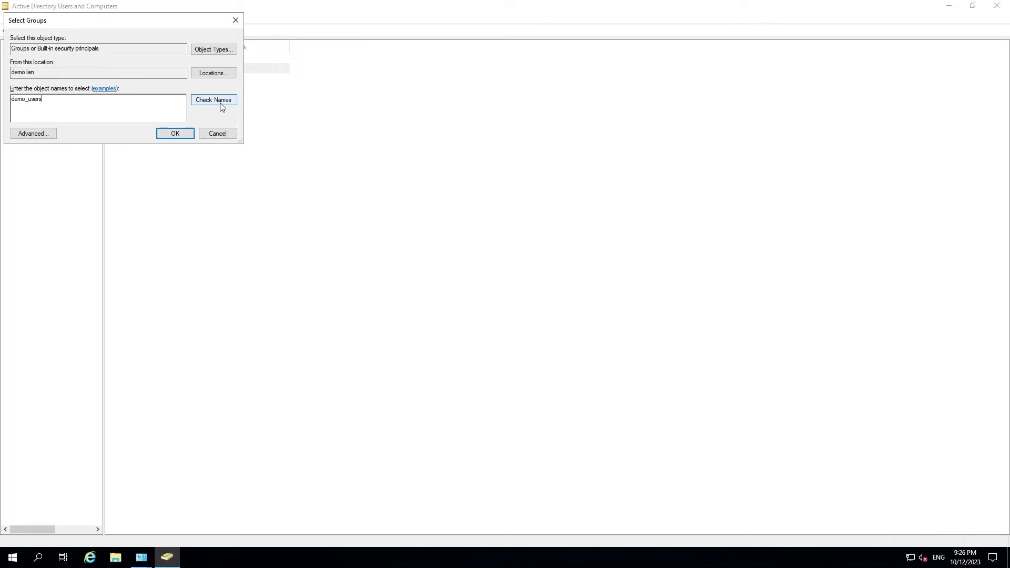
click(215, 101)
click(173, 133)
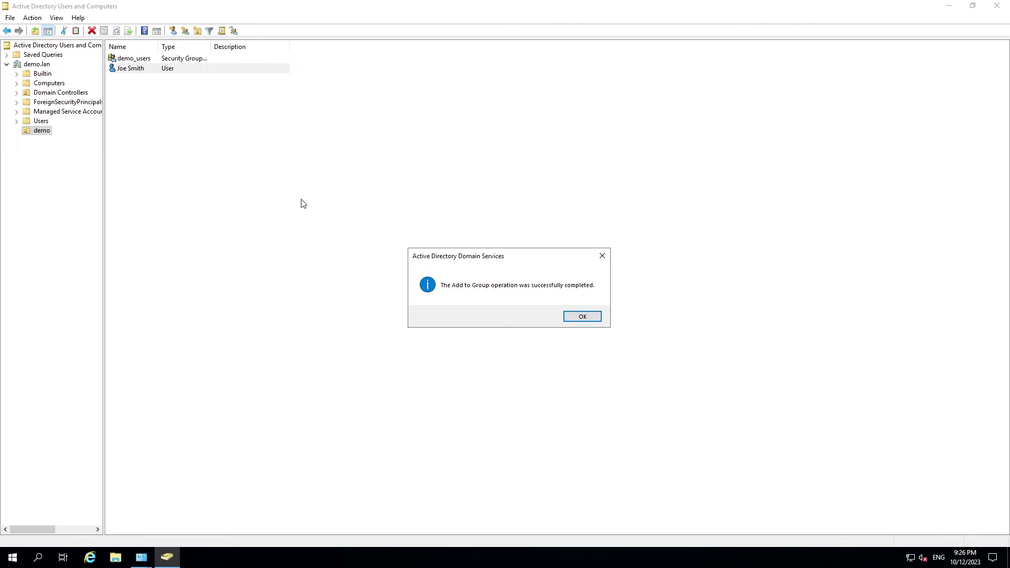
click(579, 315)
Step: Open demo_users' properties to view its Members list, then cancel
click(183, 108)
double_click(133, 60)
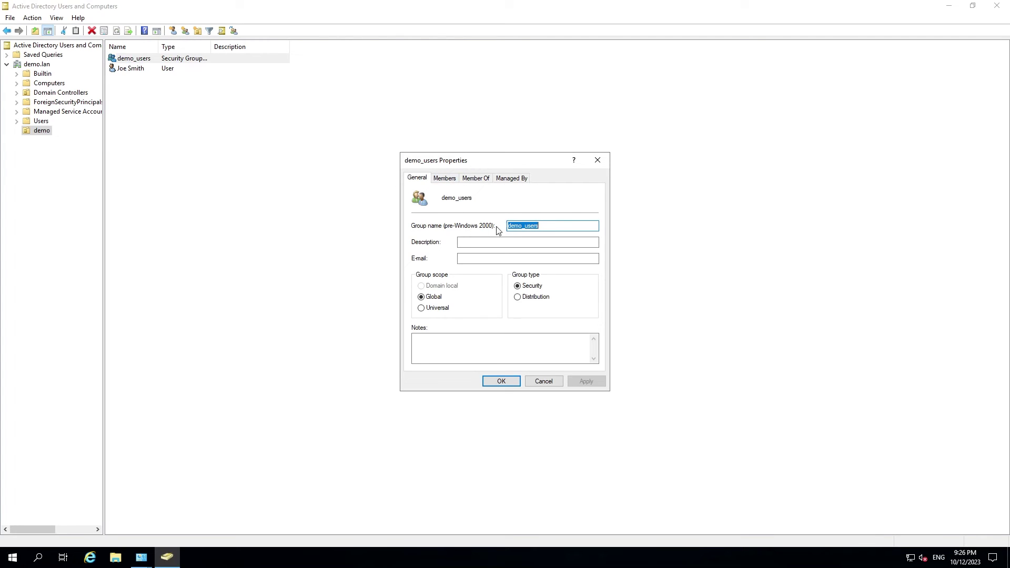
click(445, 179)
drag(484, 248, 449, 213)
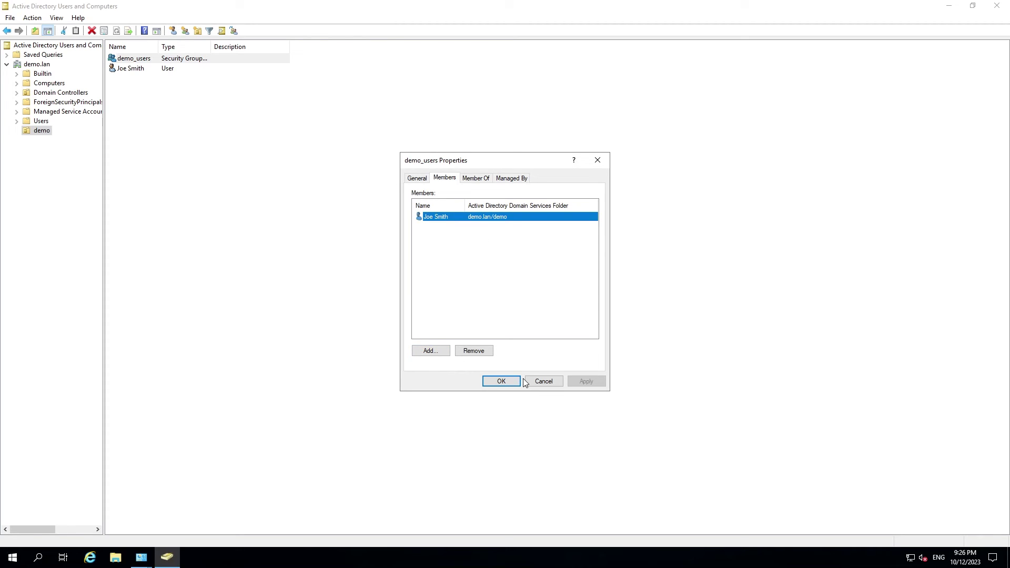
click(544, 381)
Step: Start a second new user in the demo OU with first, last and logon names
right_click(157, 119)
mouse_move(211, 162)
click(275, 266)
key(Tab)
key(Tab)
key(Tab)
key(Tab)
Step: Enter and confirm the second user's password and finish creating the account
click(166, 192)
text(P@ssw0rd1)
key(Tab)
text(P@ssw0rd1)
click(167, 191)
click(167, 191)
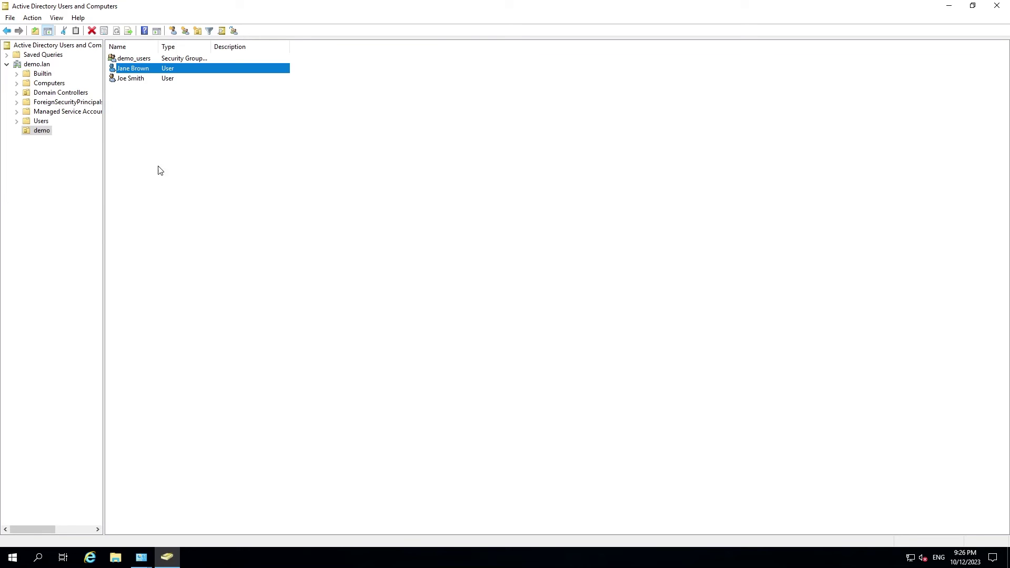
Step: Add the second user to demo_users on its Members tab, checking the logon name, and apply
double_click(131, 58)
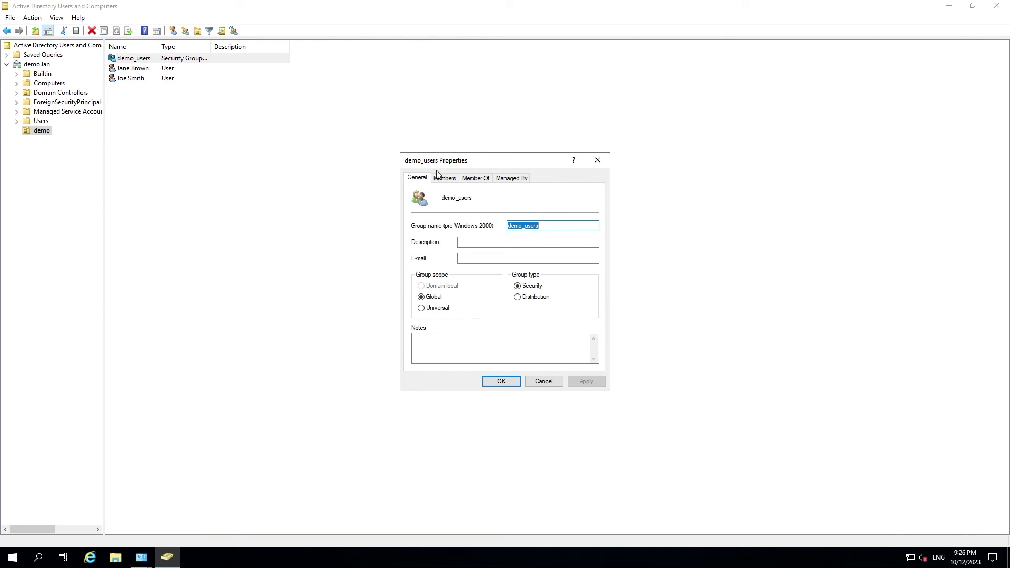
click(439, 179)
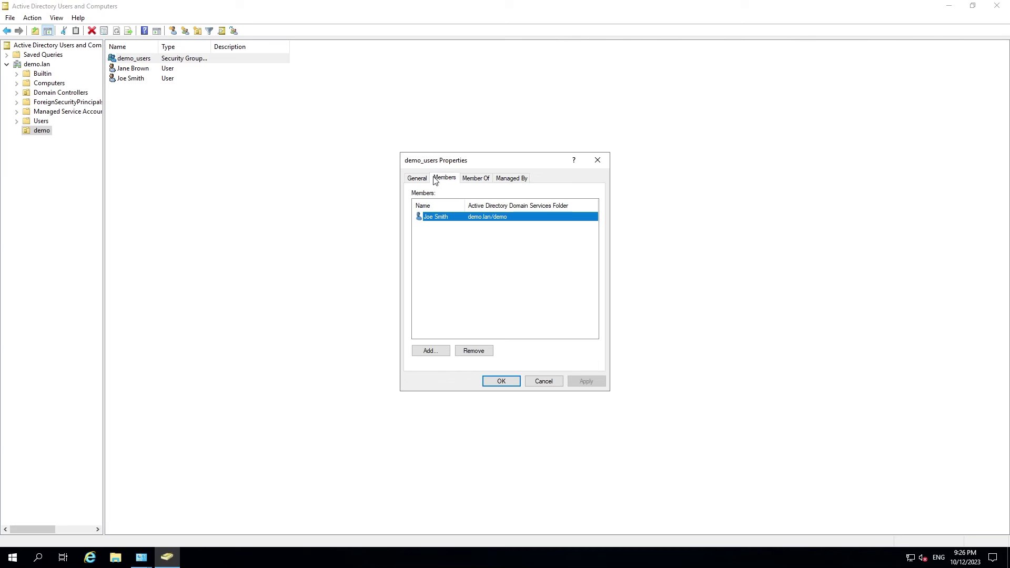
click(427, 350)
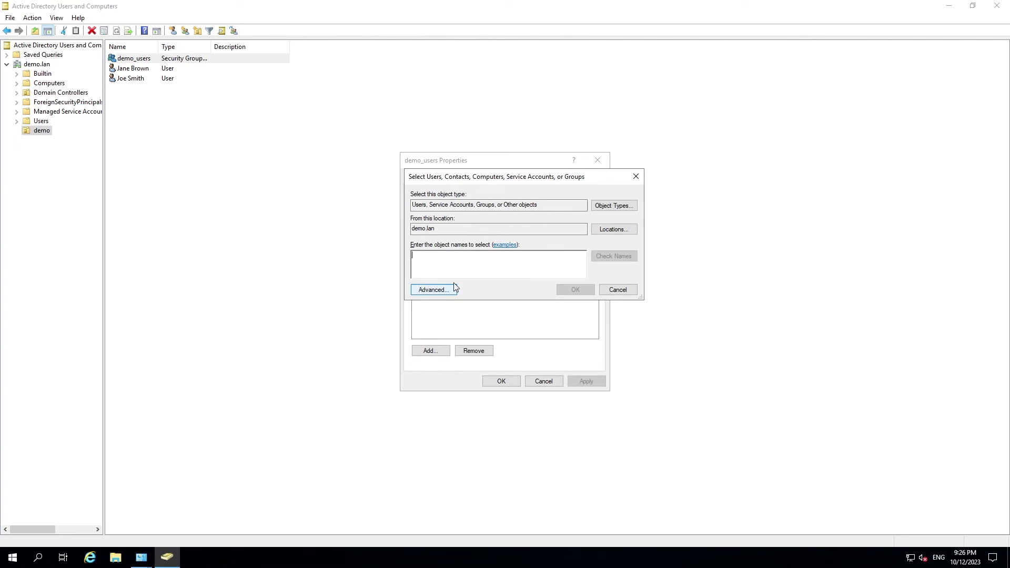
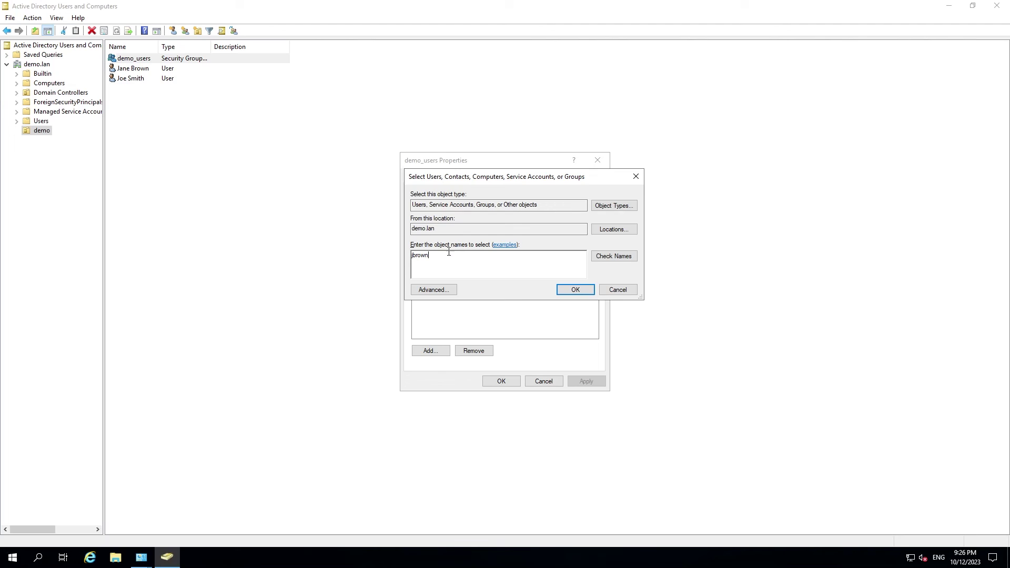
click(616, 257)
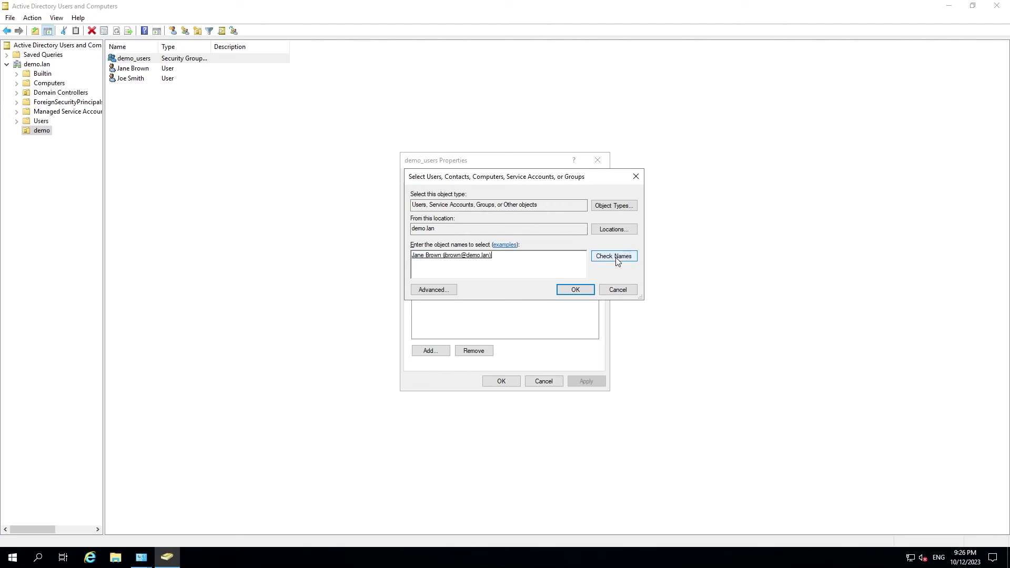
click(565, 289)
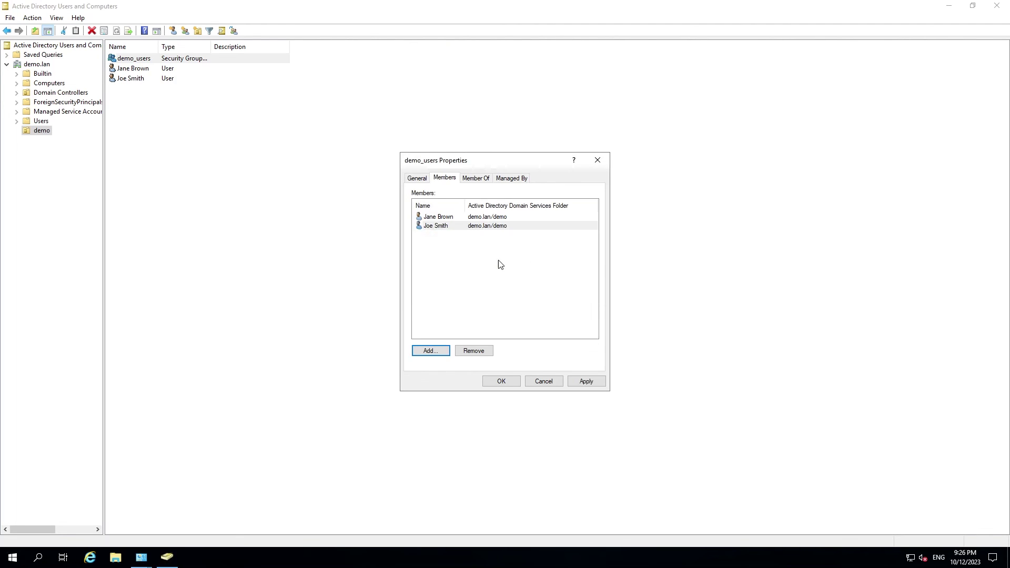
click(586, 382)
click(502, 382)
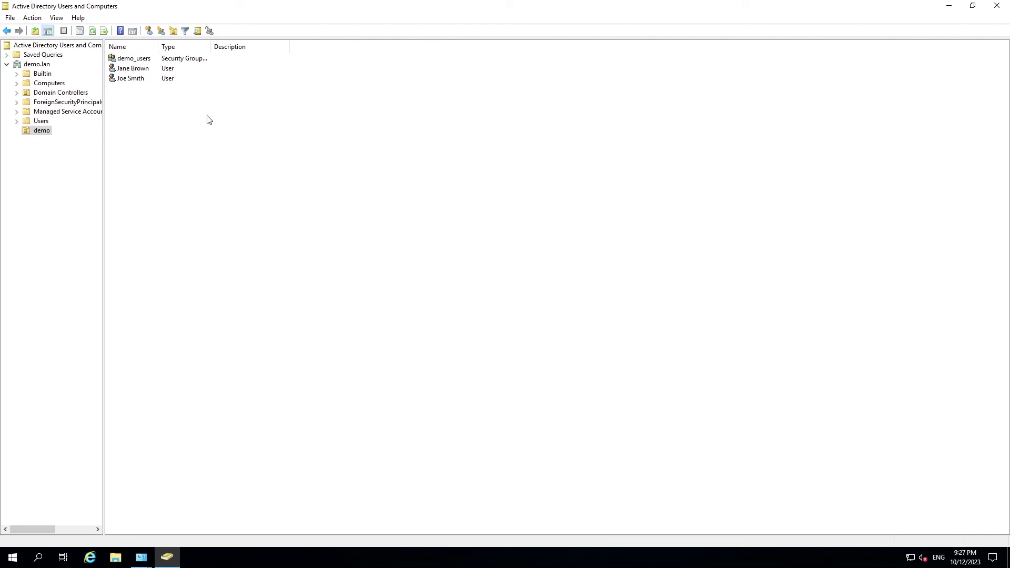
click(123, 70)
click(126, 79)
click(163, 121)
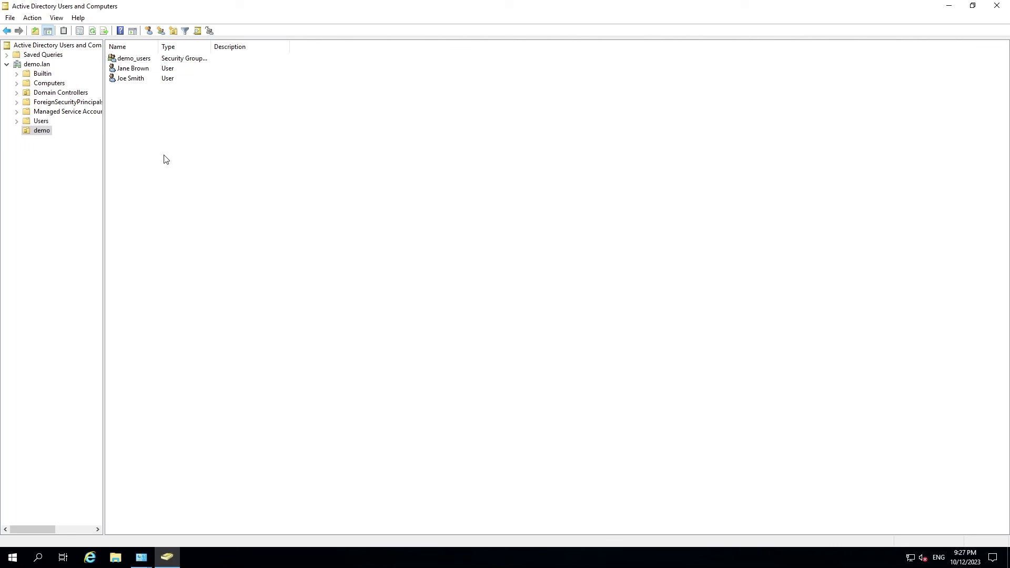